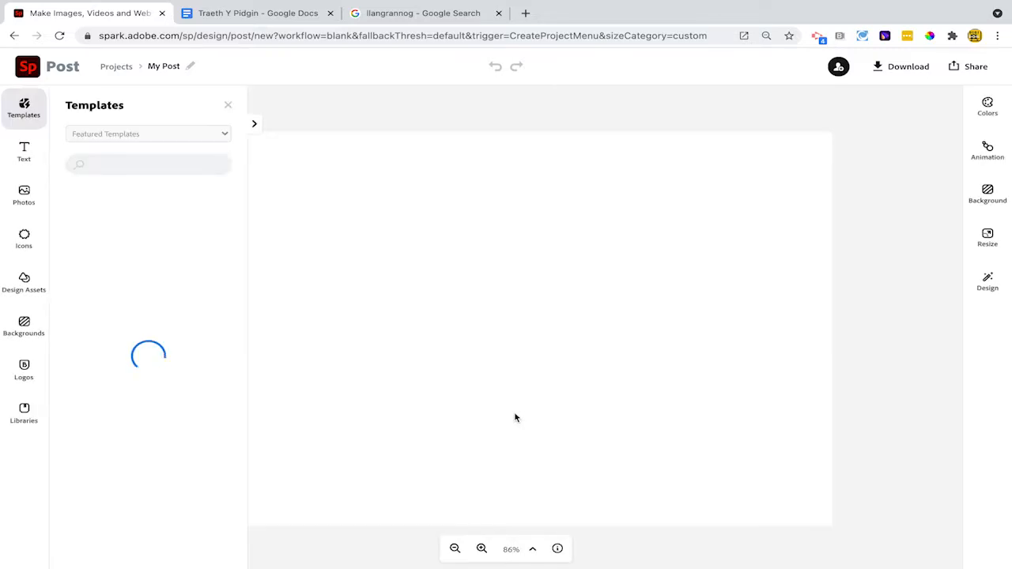
- Switch to the Google search results and copy the query "llangrannog"
{"action": "left_click", "coordinate": [393, 17]}
{"action": "double_click", "coordinate": [159, 79]}
{"action": "key", "text": "ctrl+c"}
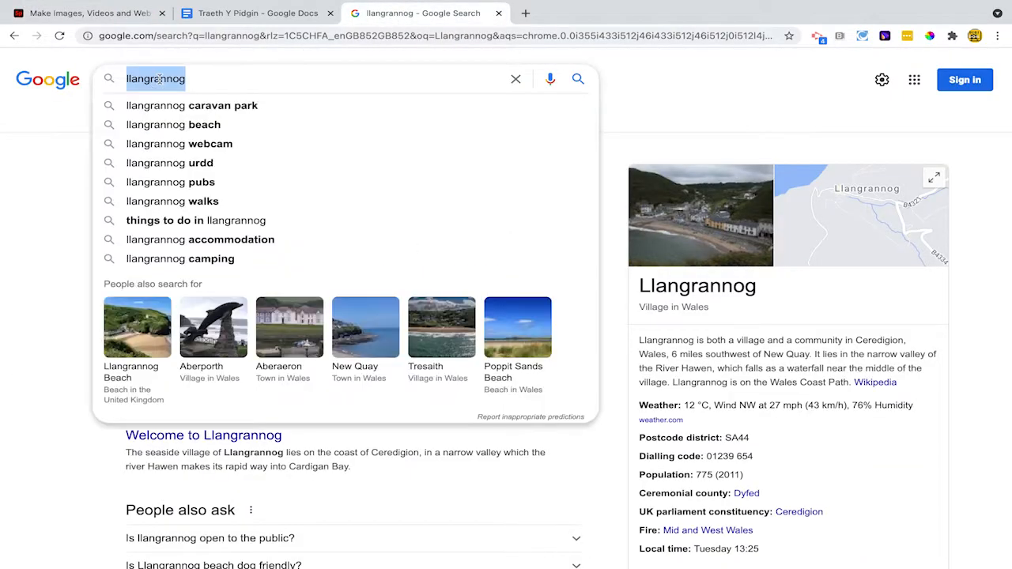
- Return to the Spark post and search the free photos for "llangrannog"
{"action": "left_click", "coordinate": [76, 16]}
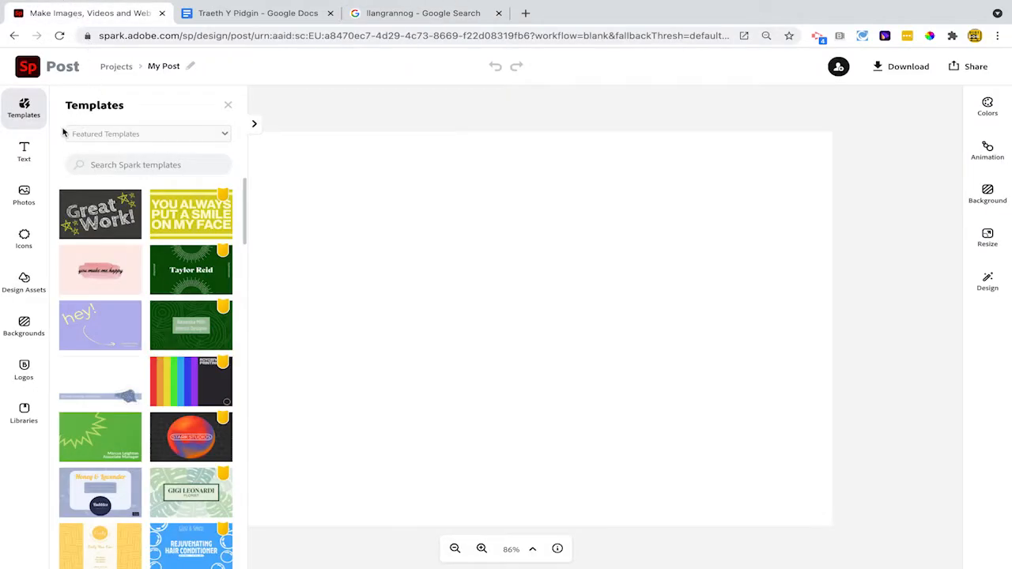
{"action": "left_click", "coordinate": [27, 192]}
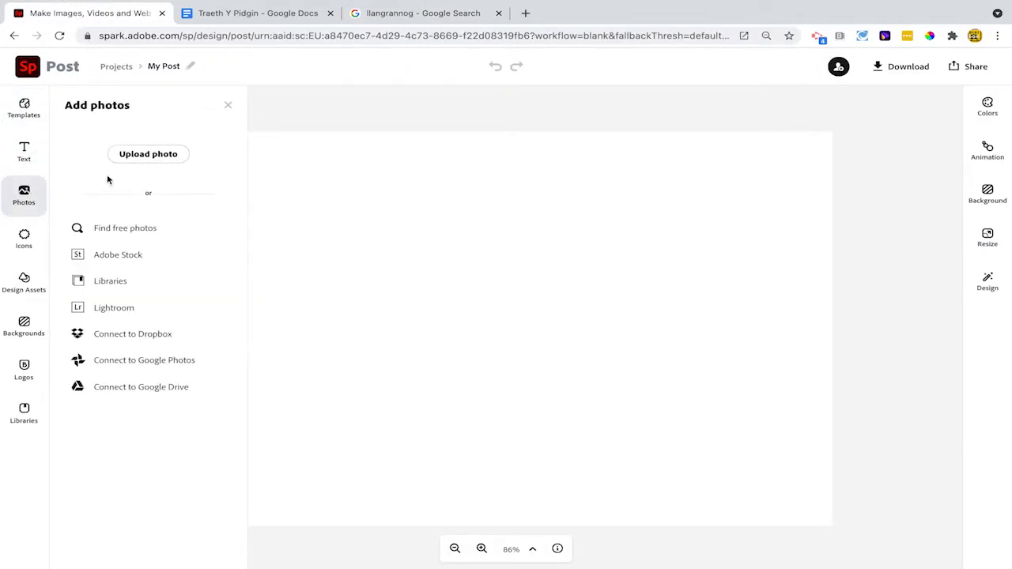
{"action": "left_click", "coordinate": [127, 225]}
{"action": "double_click", "coordinate": [104, 135]}
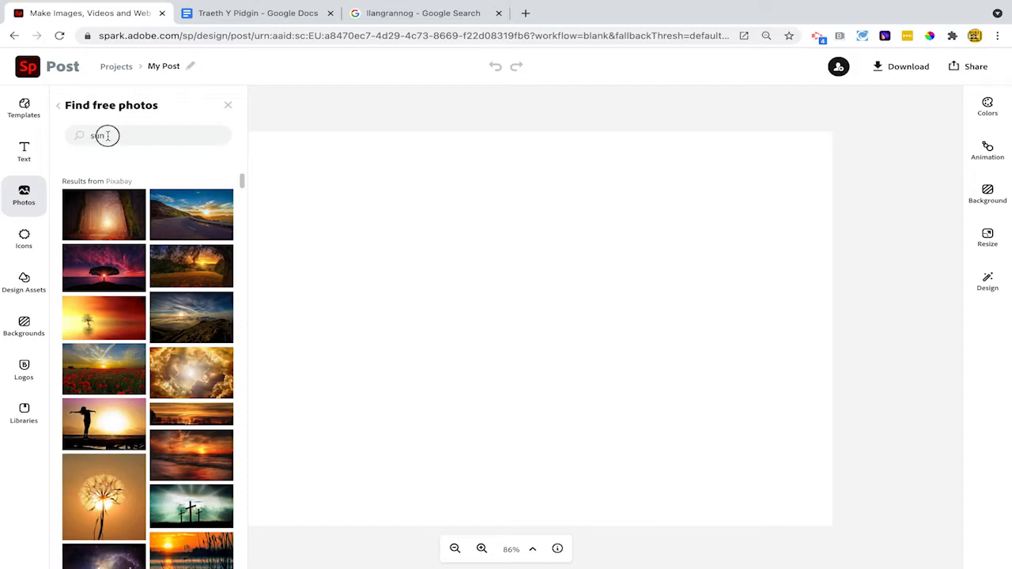
{"action": "key", "text": "ctrl+v"}
{"action": "key", "text": "Return"}
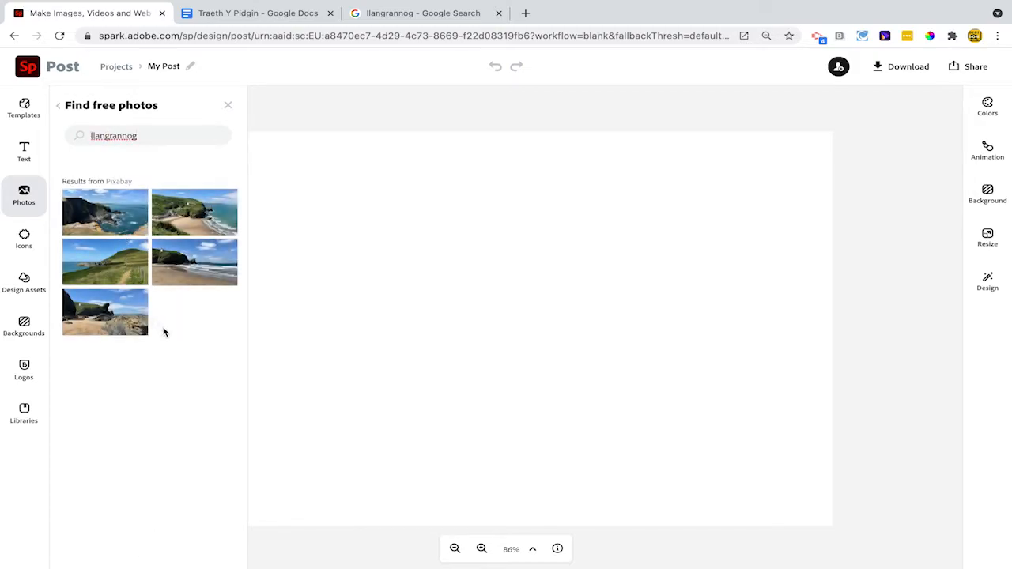
- Insert the photo of the green headland above the sandy beach and move it to the canvas's top-left corner
{"action": "left_click", "coordinate": [196, 211]}
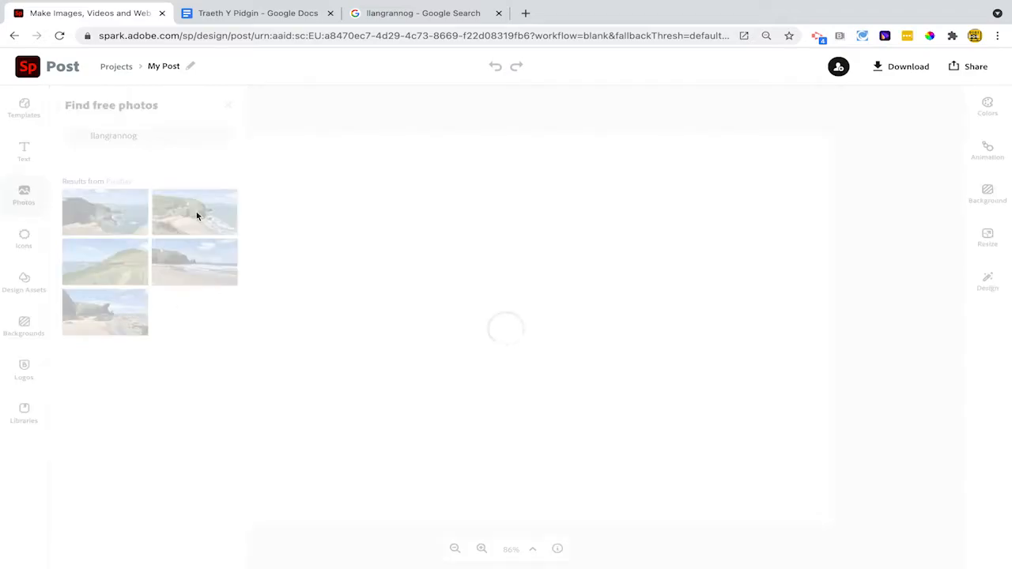
{"action": "left_click", "coordinate": [228, 105]}
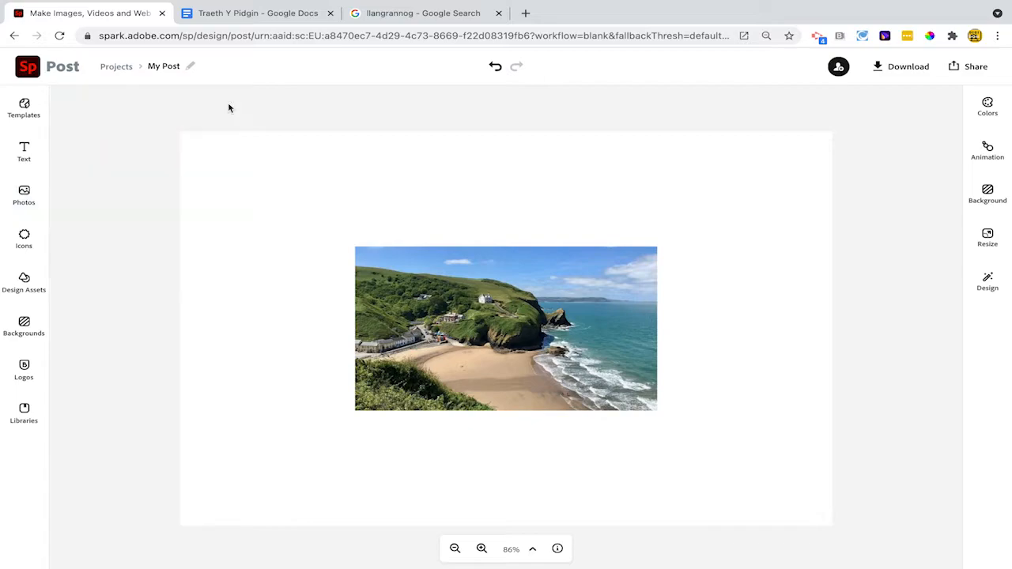
{"action": "left_click_drag", "start_coordinate": [405, 324], "coordinate": [230, 209]}
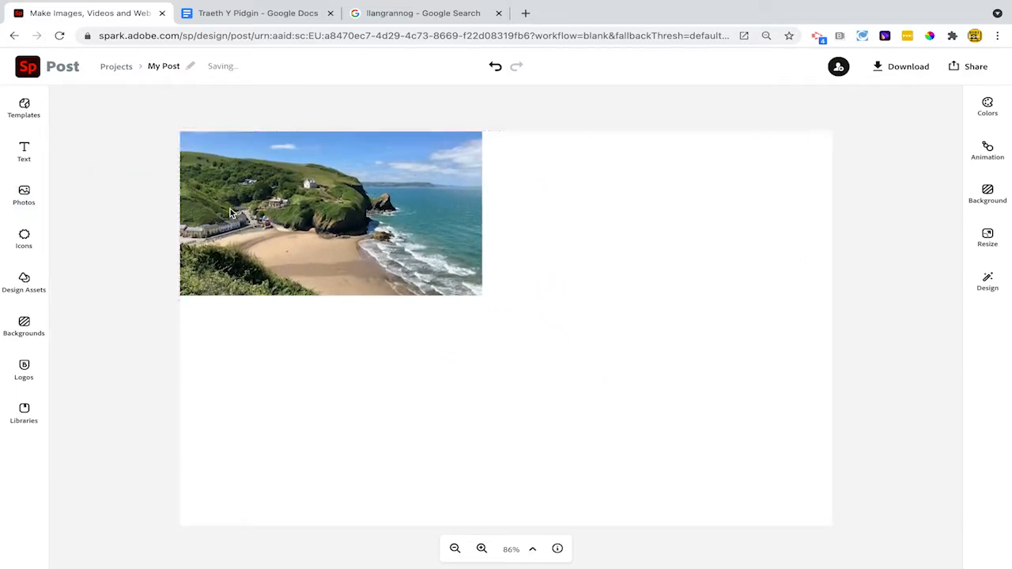
- Enlarge and reposition the beach photo until it covers the whole canvas
{"action": "left_click", "coordinate": [463, 292]}
{"action": "left_click_drag", "start_coordinate": [479, 293], "coordinate": [809, 562]}
{"action": "left_click_drag", "start_coordinate": [181, 496], "coordinate": [128, 532]}
{"action": "left_click", "coordinate": [454, 549]}
{"action": "scroll", "coordinate": [727, 409], "scroll_direction": "right", "scroll_amount": 2}
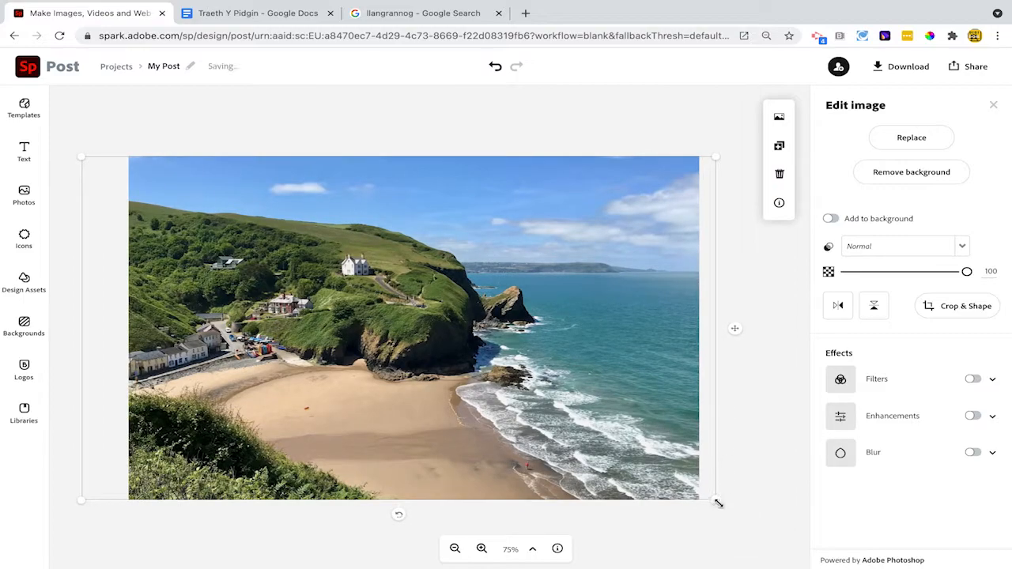
{"action": "left_click_drag", "start_coordinate": [717, 502], "coordinate": [721, 506]}
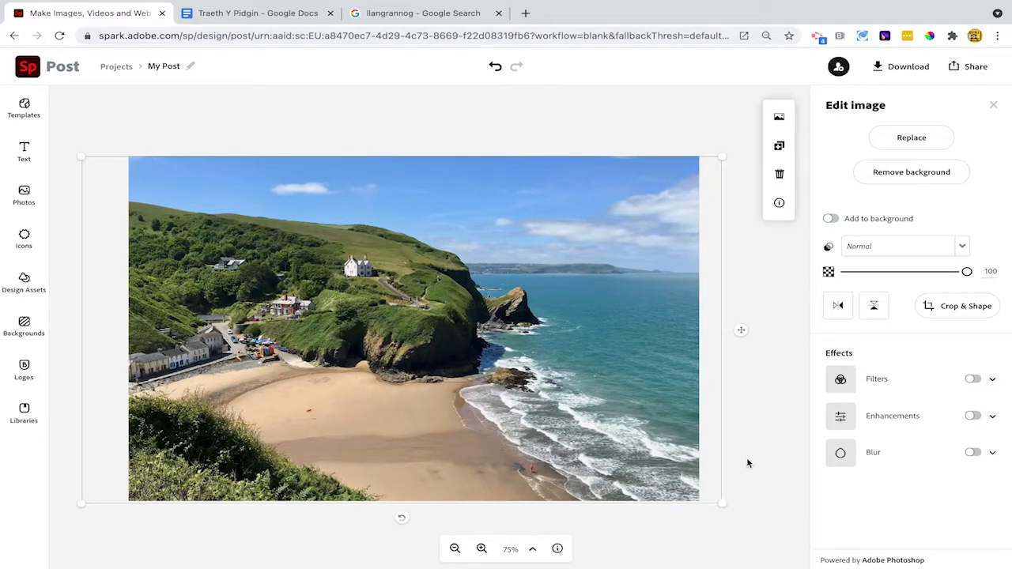
{"action": "left_click", "coordinate": [748, 463]}
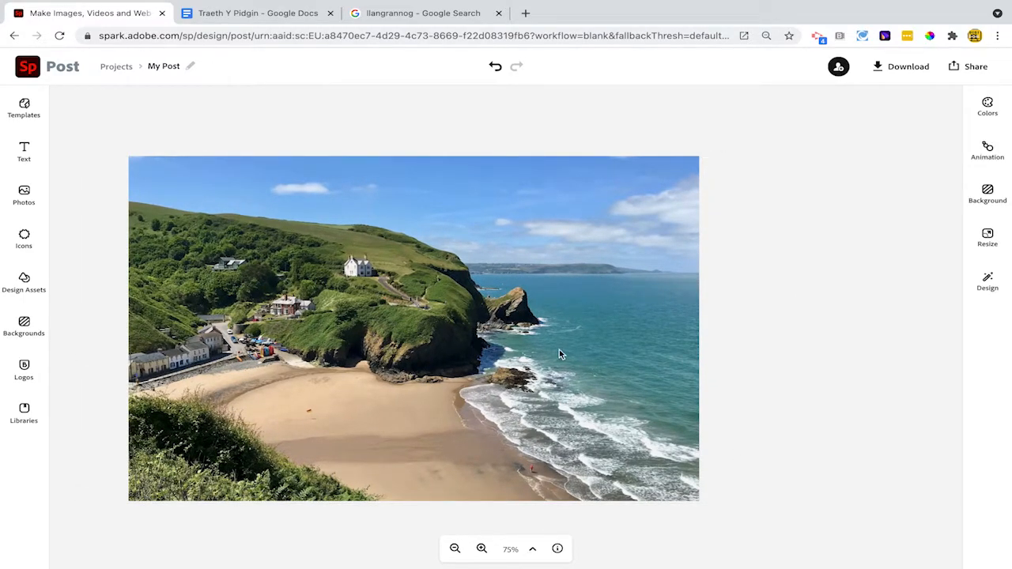
- Switch to the Traeth Y Pidgin document in Google Docs and copy the entire poem with its title
{"action": "left_click", "coordinate": [259, 19]}
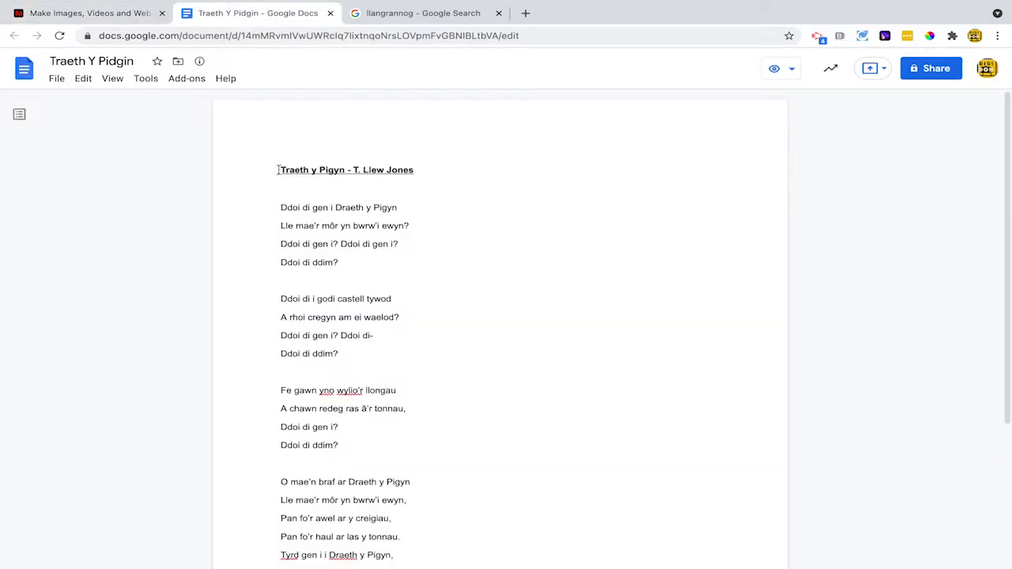
{"action": "left_click_drag", "start_coordinate": [278, 170], "coordinate": [411, 415]}
{"action": "key", "text": "ctrl+c"}
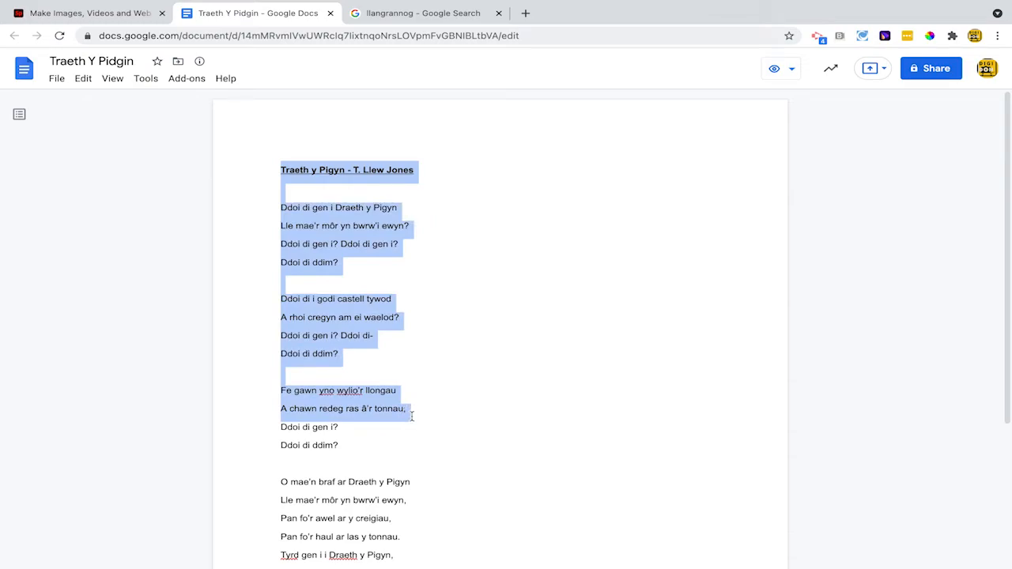
{"action": "key", "text": "ctrl+a"}
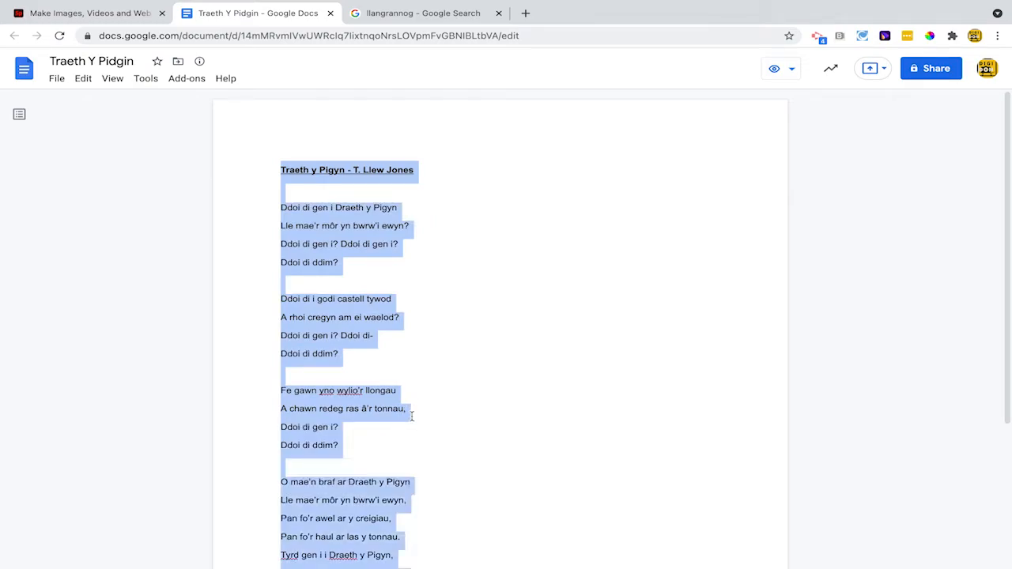
- Return to the Spark post, add a text box and replace its placeholder with the copied poem
{"action": "left_click", "coordinate": [125, 16]}
{"action": "left_click", "coordinate": [24, 152]}
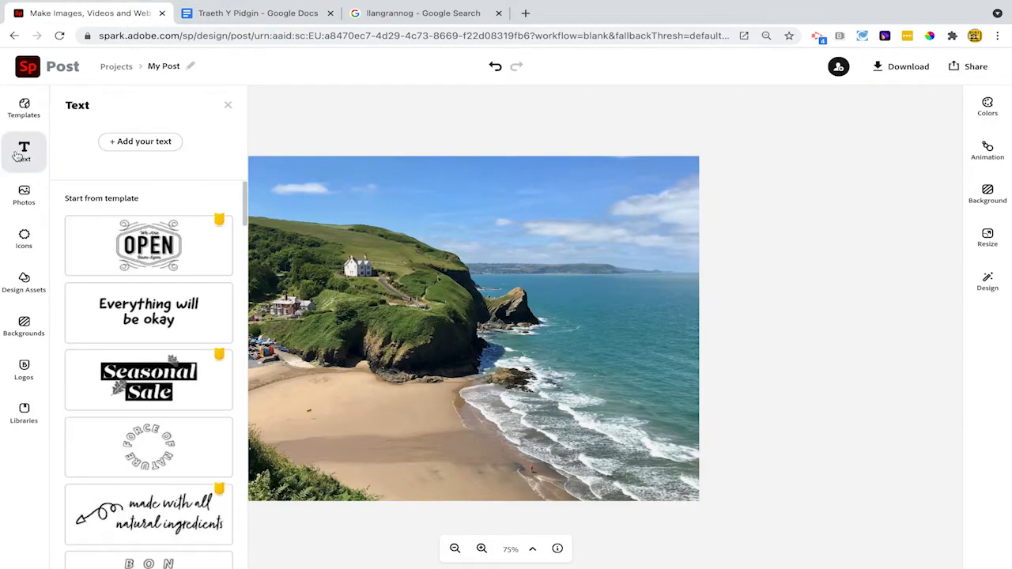
{"action": "left_click", "coordinate": [143, 143]}
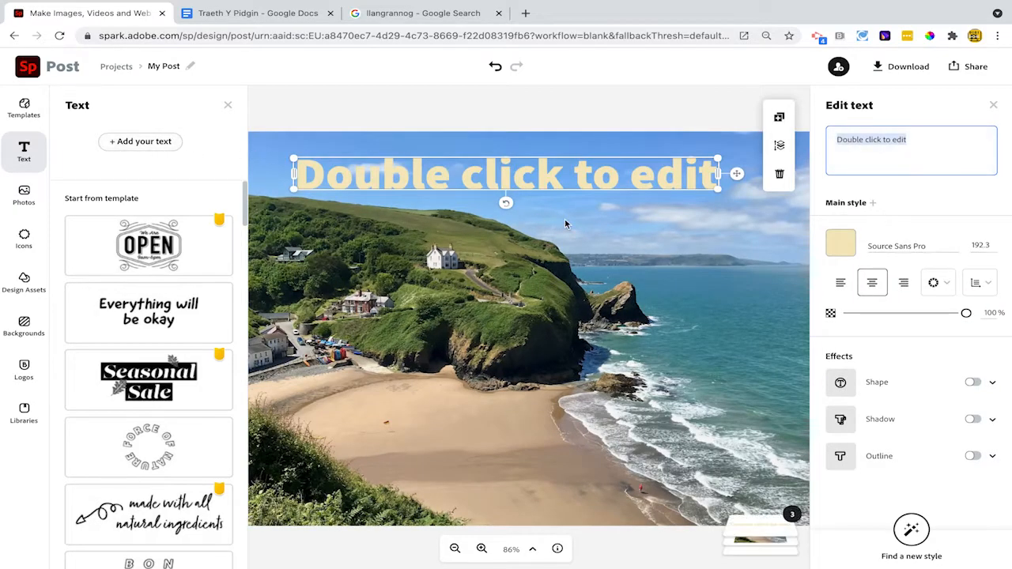
{"action": "triple_click", "coordinate": [872, 139]}
{"action": "key", "text": "ctrl+v"}
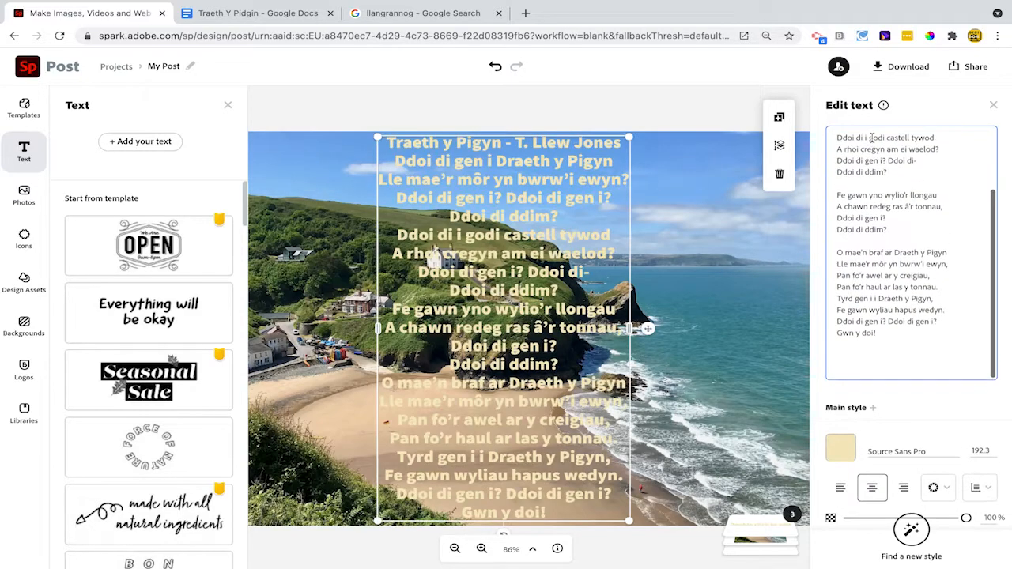
- Delete the blank lines after the poem, its title line and the empty lines above the first verse
{"action": "key", "text": "BackSpace"}
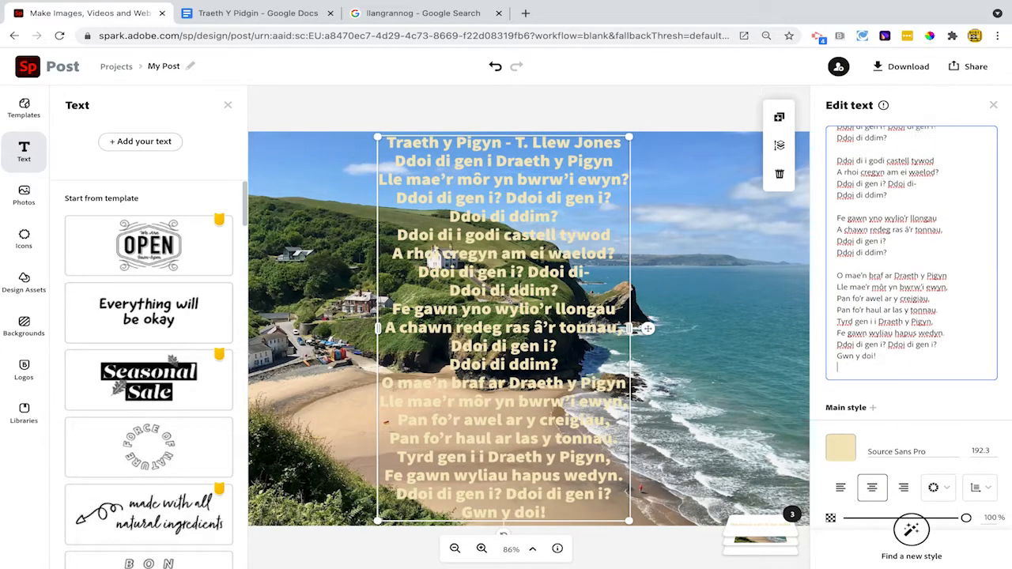
{"action": "key", "text": "BackSpace"}
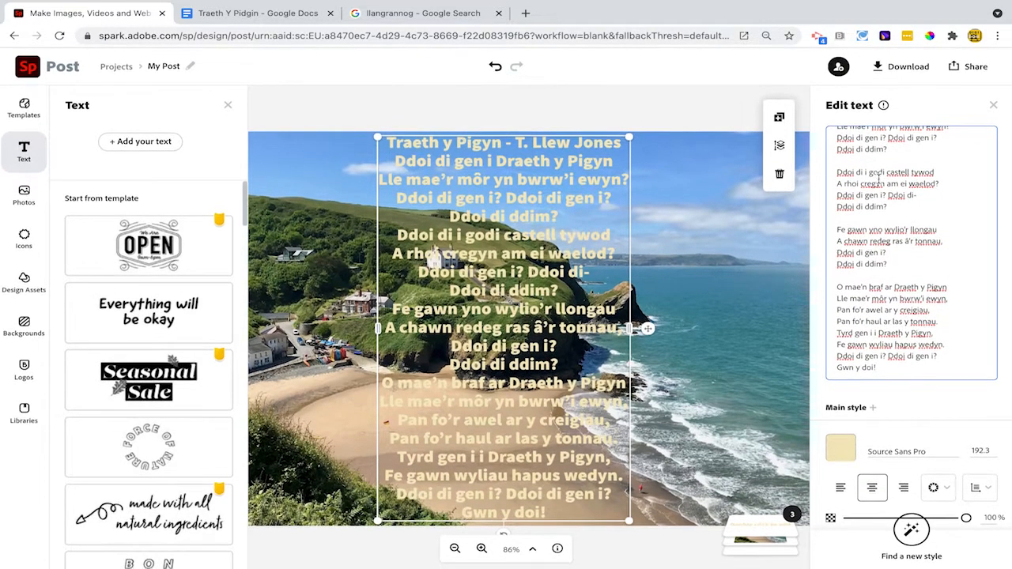
{"action": "scroll", "coordinate": [877, 180], "scroll_direction": "up", "scroll_amount": 2}
{"action": "left_click_drag", "start_coordinate": [838, 139], "coordinate": [950, 140]}
{"action": "key", "text": "BackSpace"}
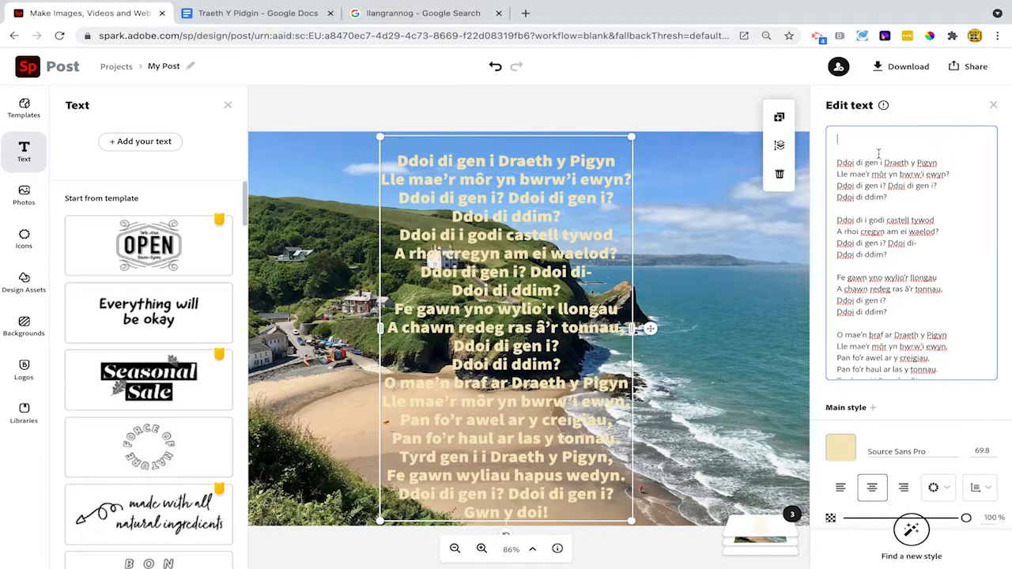
{"action": "key", "text": "BackSpace"}
{"action": "key", "text": "BackSpace"}
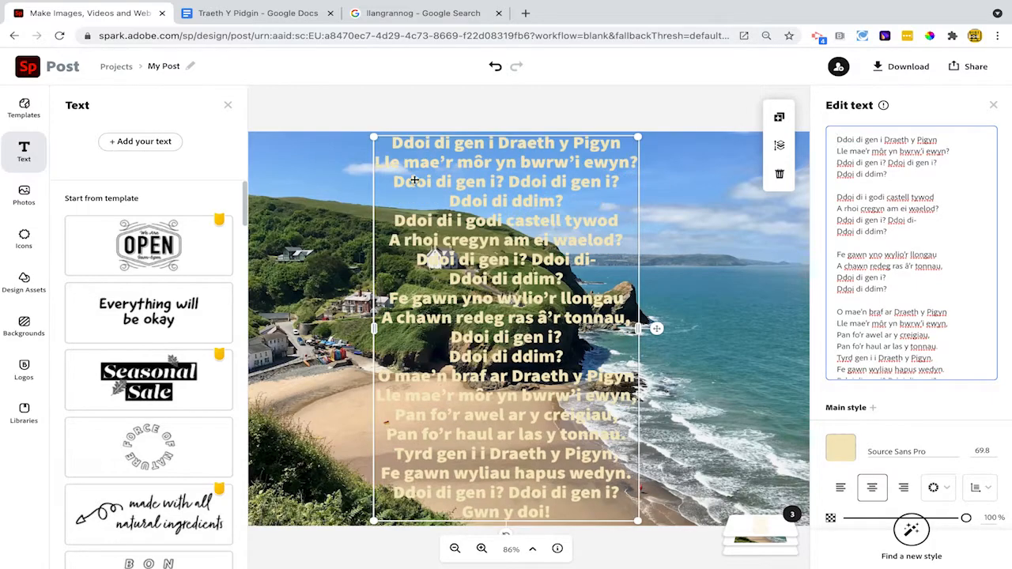
- Left-align the poem and set its text colour to white (#FFFFFF)
{"action": "left_click", "coordinate": [840, 487]}
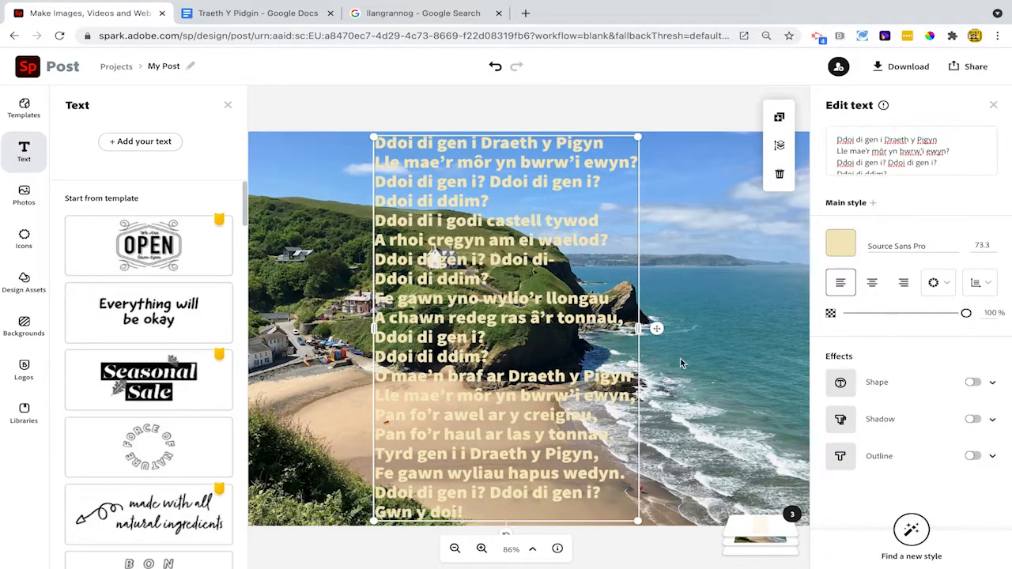
{"action": "left_click", "coordinate": [228, 106]}
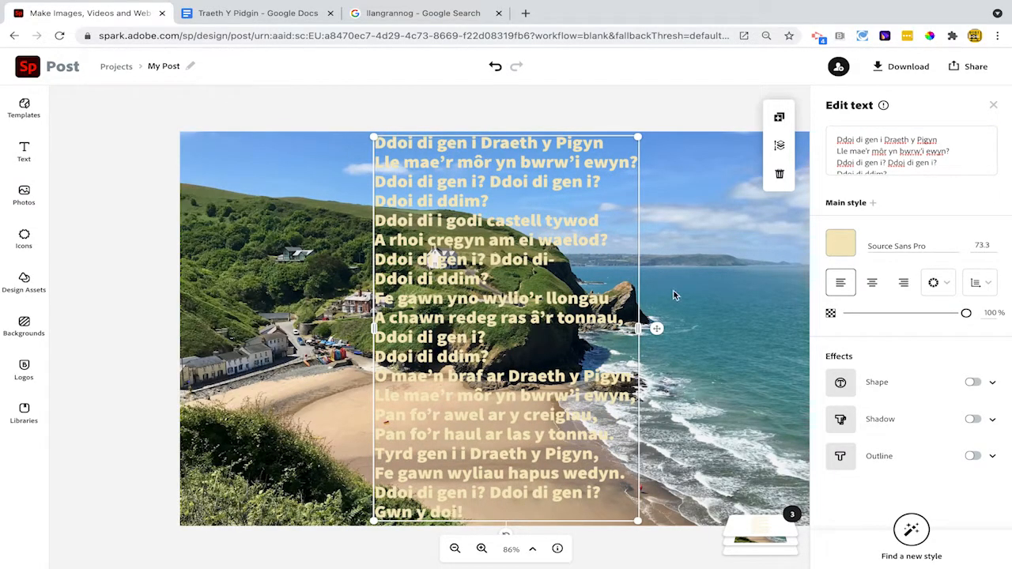
{"action": "left_click", "coordinate": [838, 246]}
{"action": "left_click", "coordinate": [842, 457]}
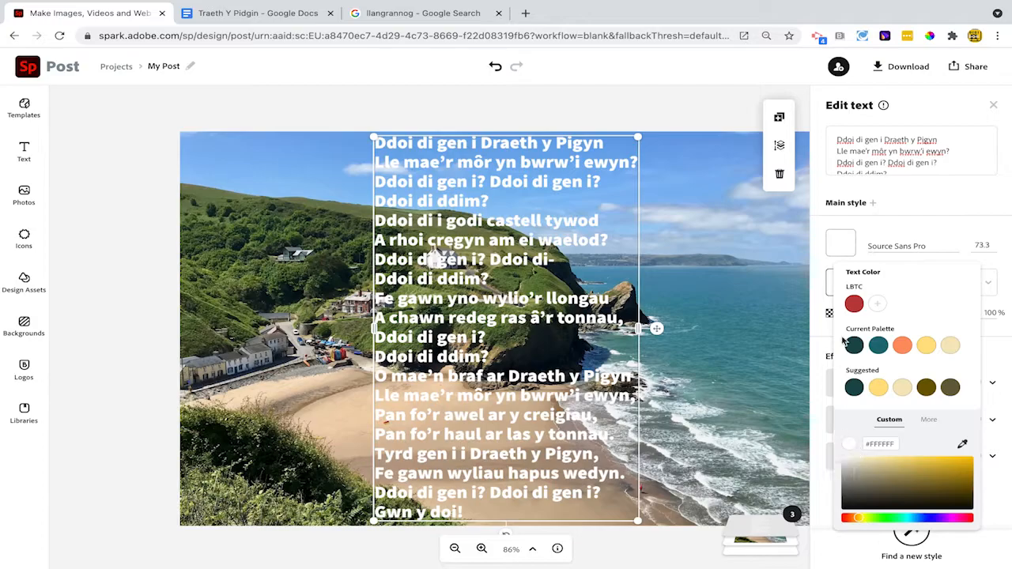
{"action": "left_click", "coordinate": [709, 115]}
- Move the poem to the photo's left edge and add a dark teal (#174C4F) shape effect behind its lines
{"action": "left_click_drag", "start_coordinate": [656, 328], "coordinate": [471, 328]}
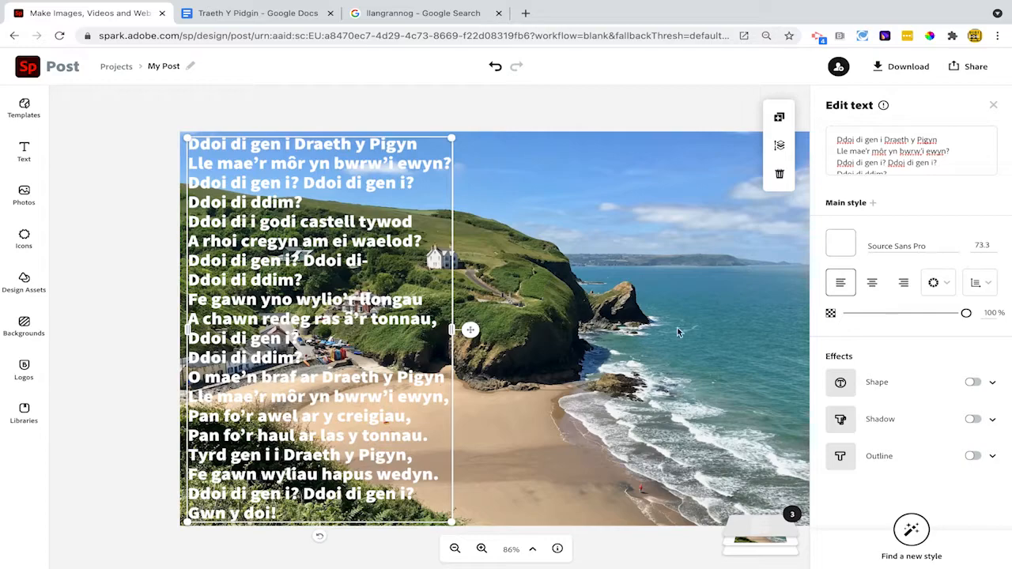
{"action": "left_click", "coordinate": [990, 384]}
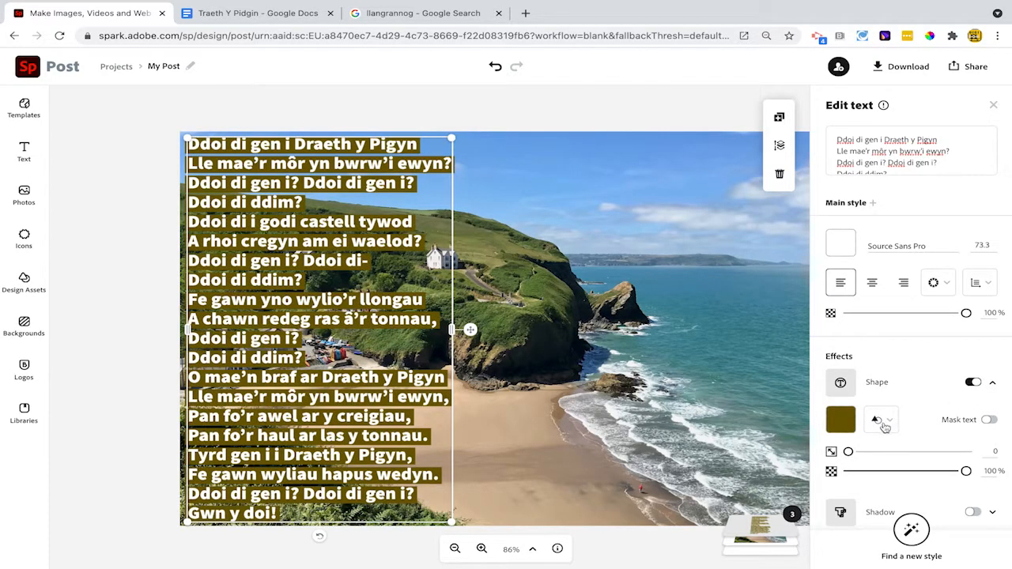
{"action": "left_click", "coordinate": [840, 419]}
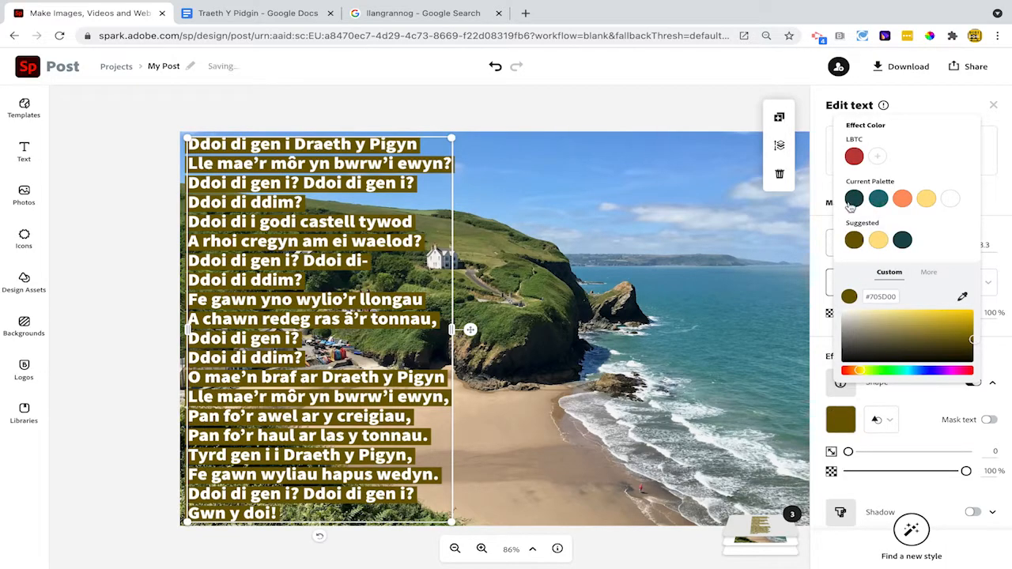
{"action": "left_click", "coordinate": [852, 200]}
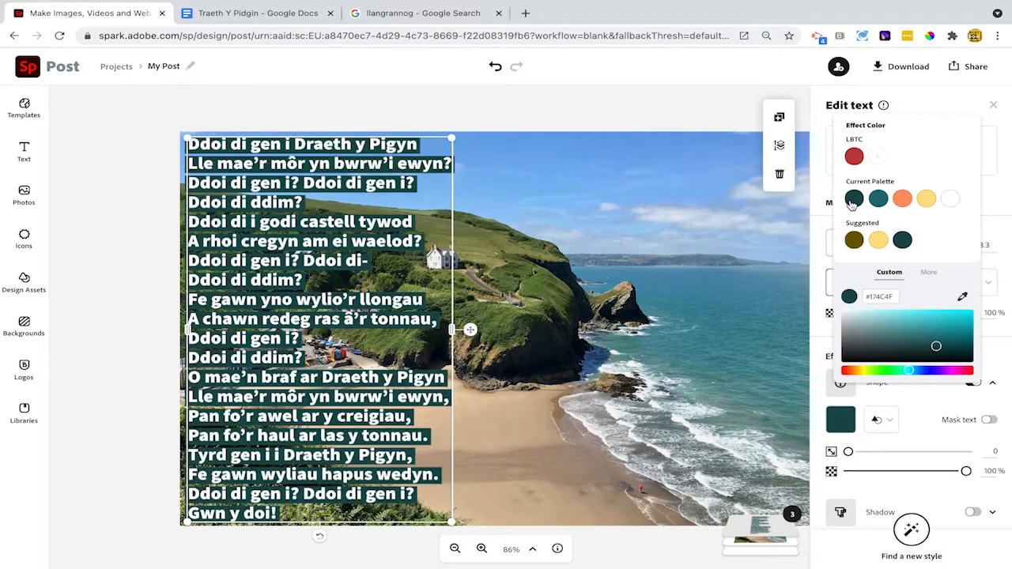
- Reduce the opacity of the shape behind the poem to 22% and deselect the text
{"action": "left_click", "coordinate": [902, 474]}
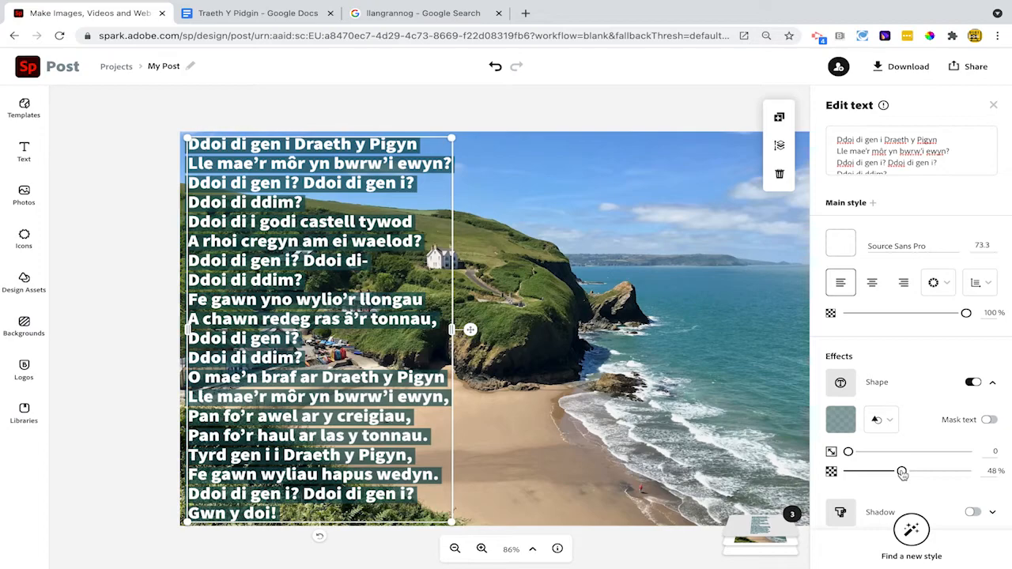
{"action": "left_click_drag", "start_coordinate": [902, 472], "coordinate": [868, 474]}
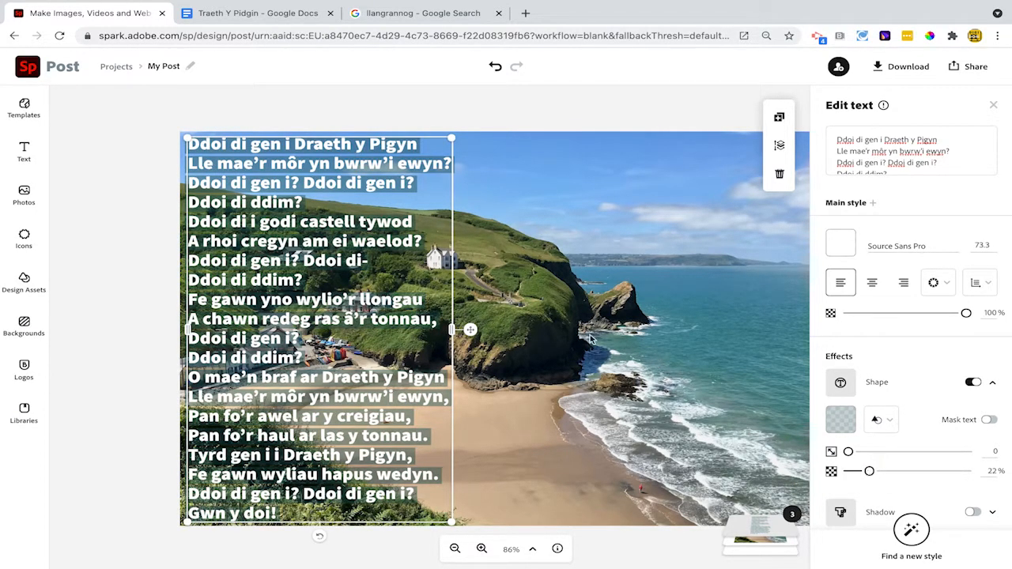
{"action": "left_click", "coordinate": [116, 297]}
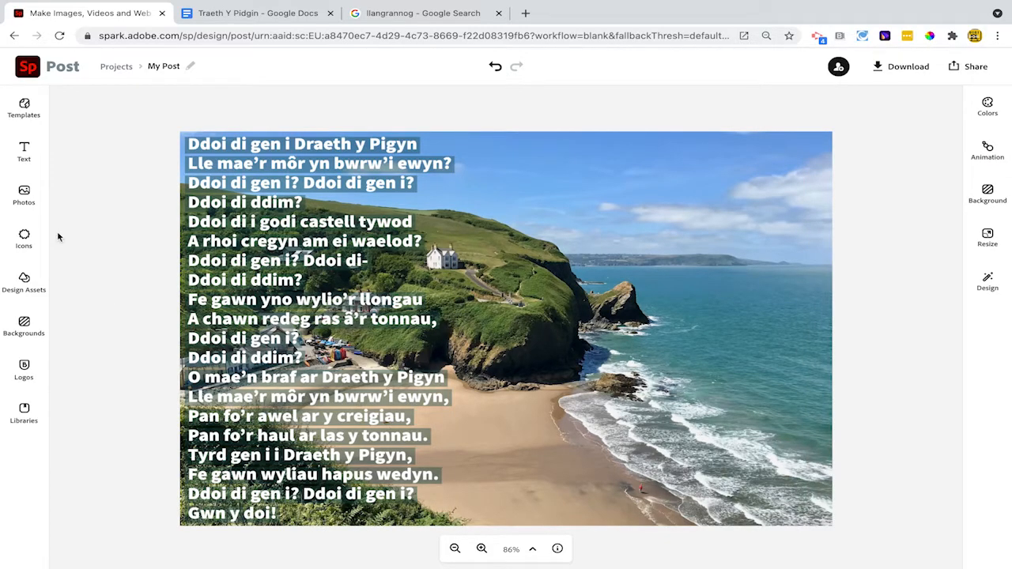
- Add the circular "Force of Nature" text template and replace its wording with "Traeth y Pigyn - T. Llew Jones"
{"action": "left_click", "coordinate": [24, 151]}
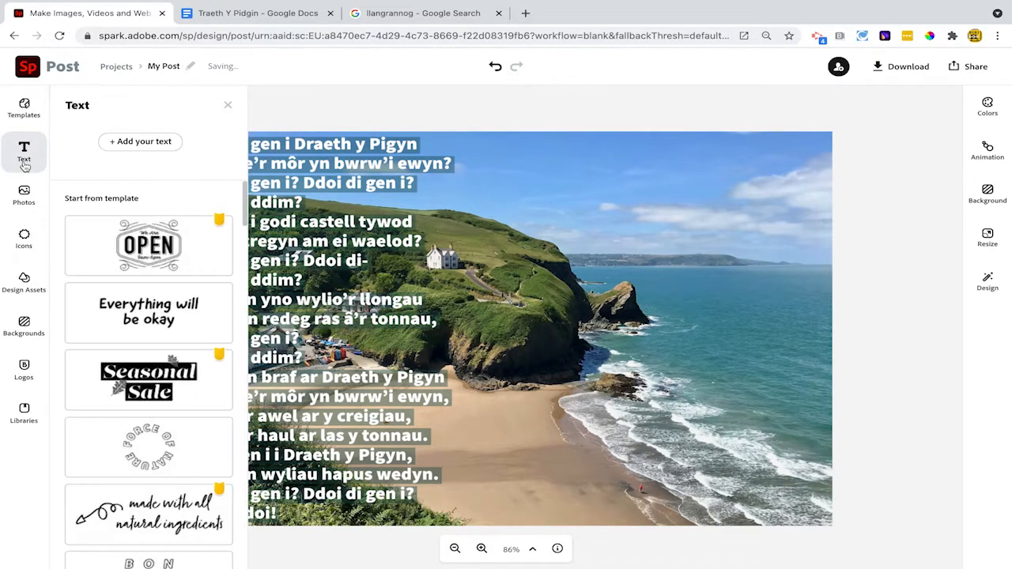
{"action": "left_click", "coordinate": [150, 452]}
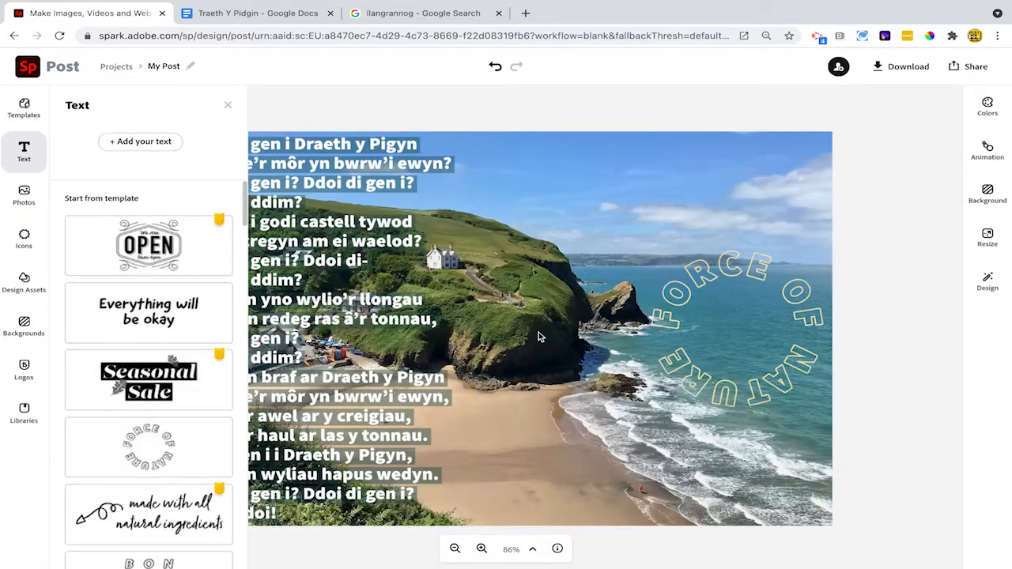
{"action": "left_click", "coordinate": [695, 293]}
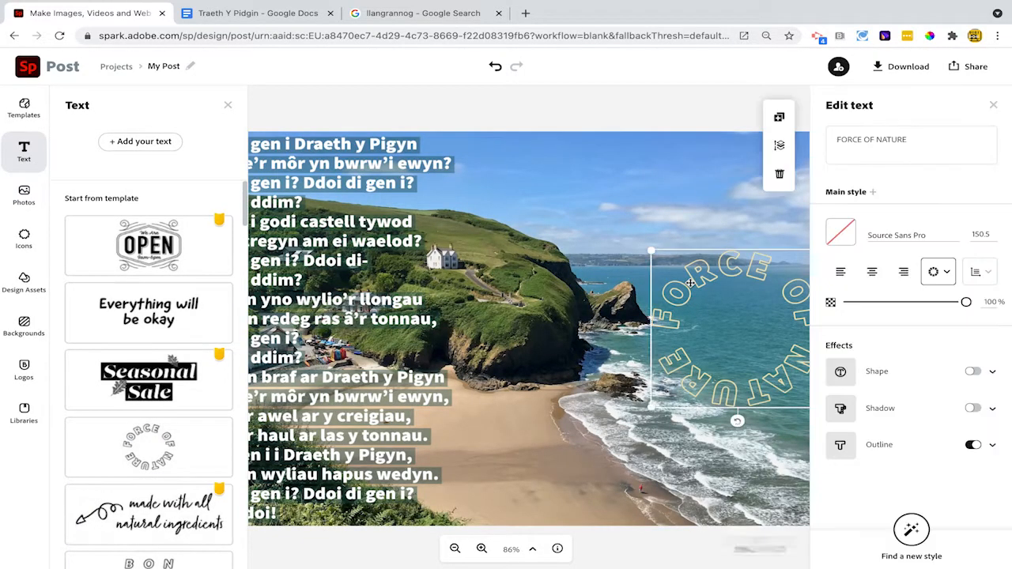
{"action": "left_click", "coordinate": [865, 136]}
{"action": "key", "text": "ctrl+a"}
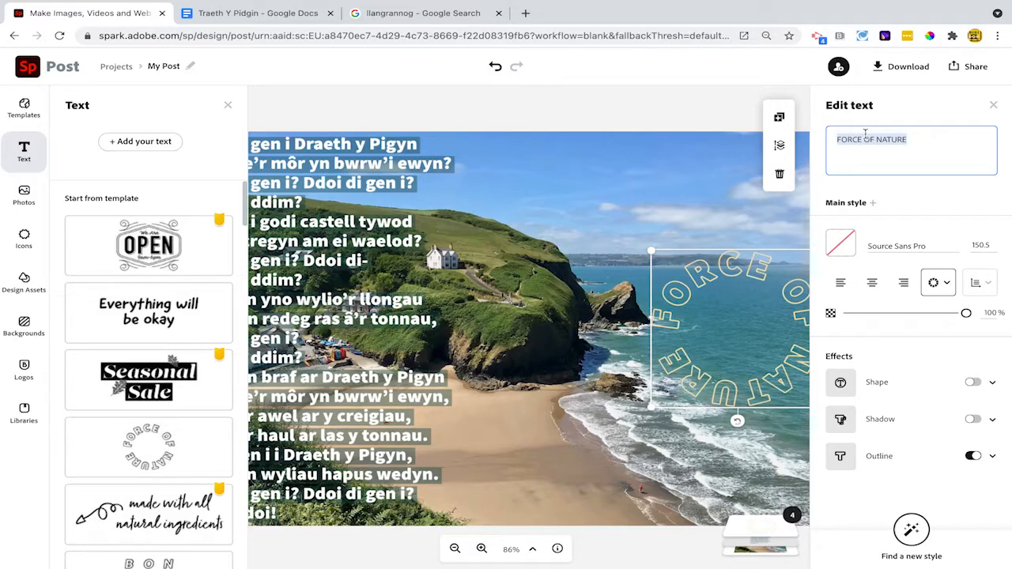
{"action": "type", "text": "Traeth y Pigyn - T. Llew Jones"}
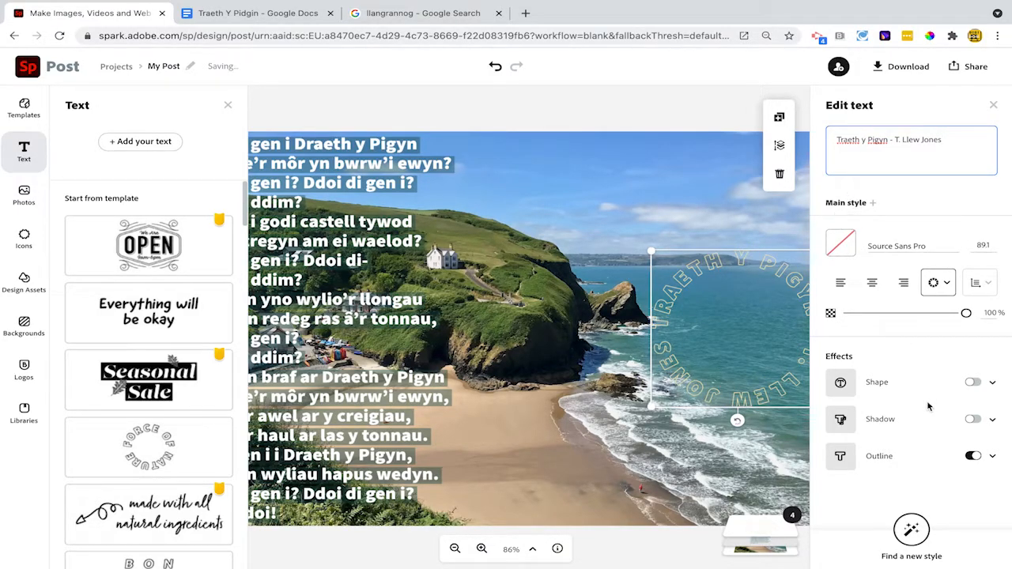
{"action": "left_click", "coordinate": [227, 105]}
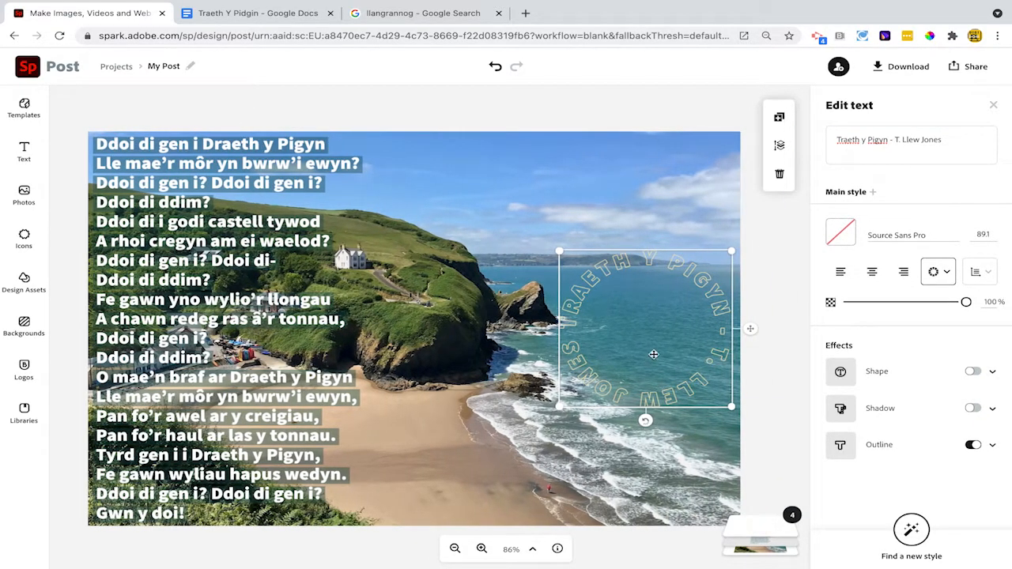
- Remove the outline effect from the circular text and fit it, reduced in size, into the sky at the photo's upper-right corner
{"action": "left_click", "coordinate": [971, 446]}
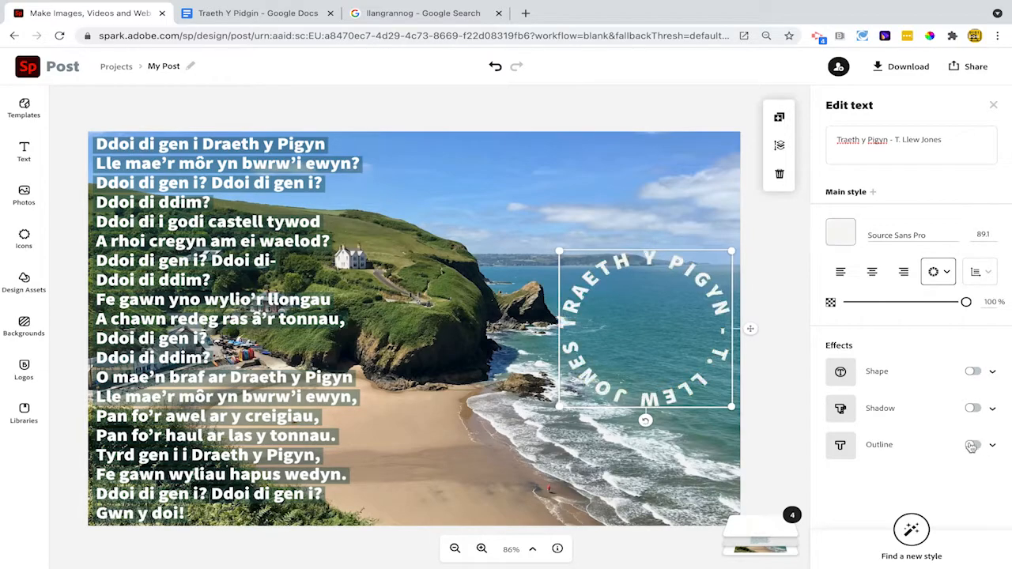
{"action": "left_click_drag", "start_coordinate": [731, 409], "coordinate": [701, 379]}
{"action": "left_click_drag", "start_coordinate": [720, 314], "coordinate": [745, 199]}
{"action": "left_click_drag", "start_coordinate": [726, 258], "coordinate": [718, 251]}
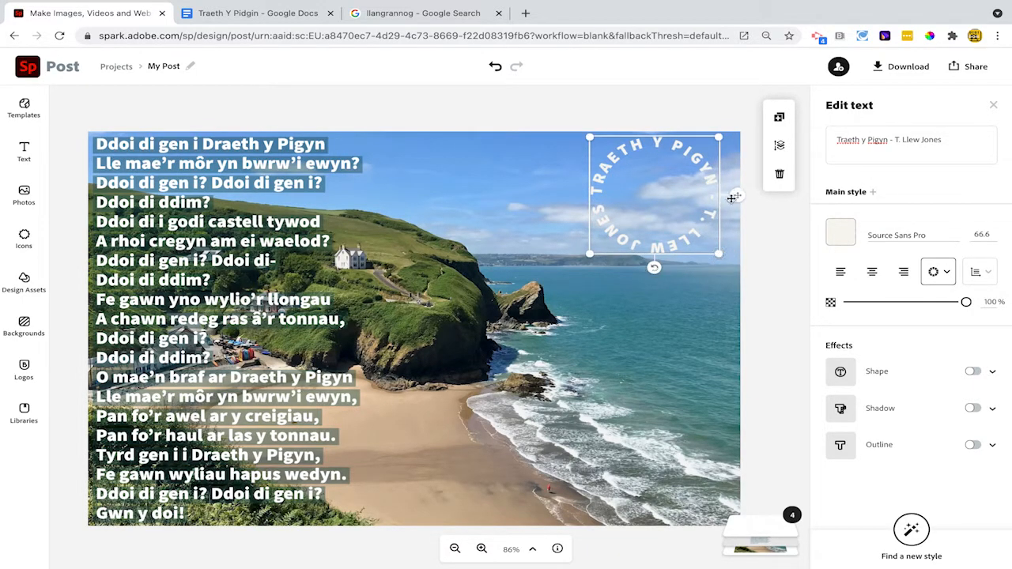
{"action": "left_click_drag", "start_coordinate": [735, 199], "coordinate": [749, 194]}
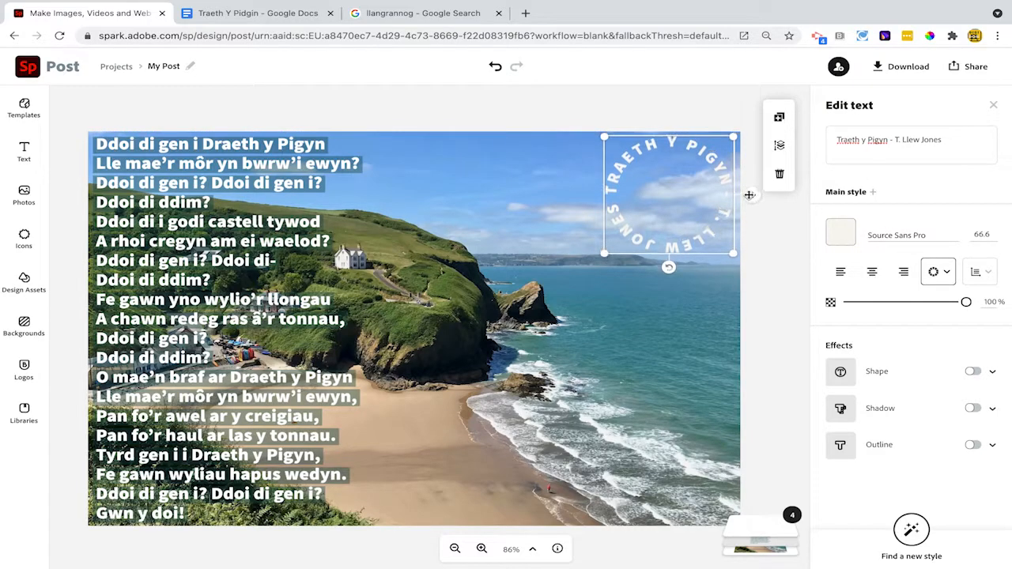
{"action": "left_click", "coordinate": [649, 98]}
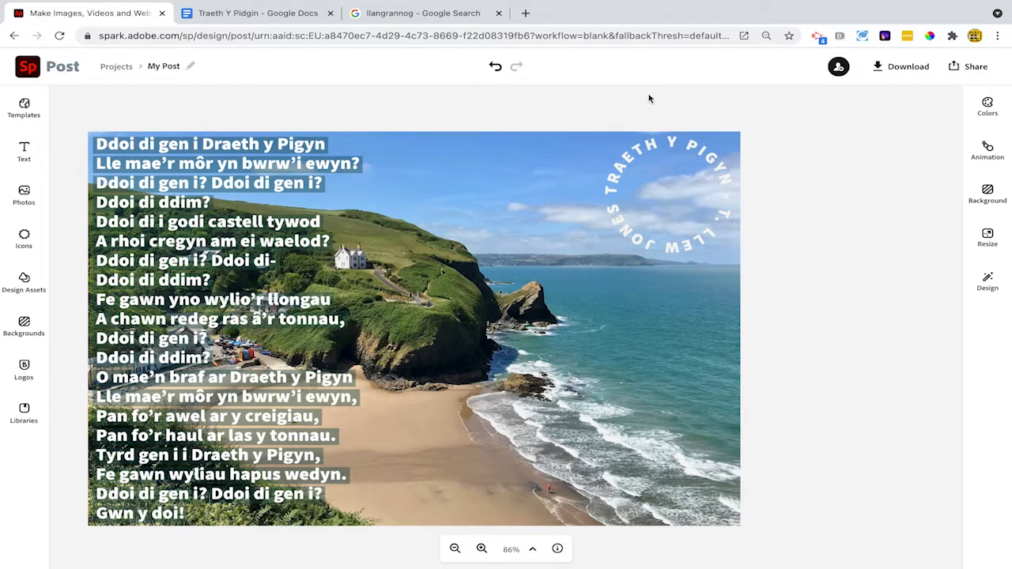
- Add an outline effect to the circular text in the suggested dark teal colour
{"action": "left_click", "coordinate": [622, 239]}
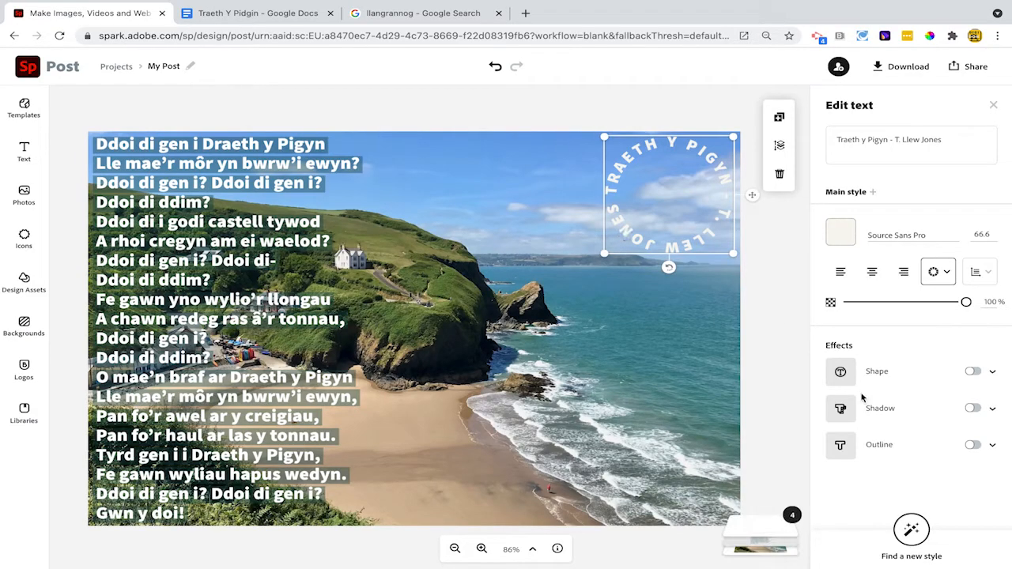
{"action": "left_click", "coordinate": [974, 445]}
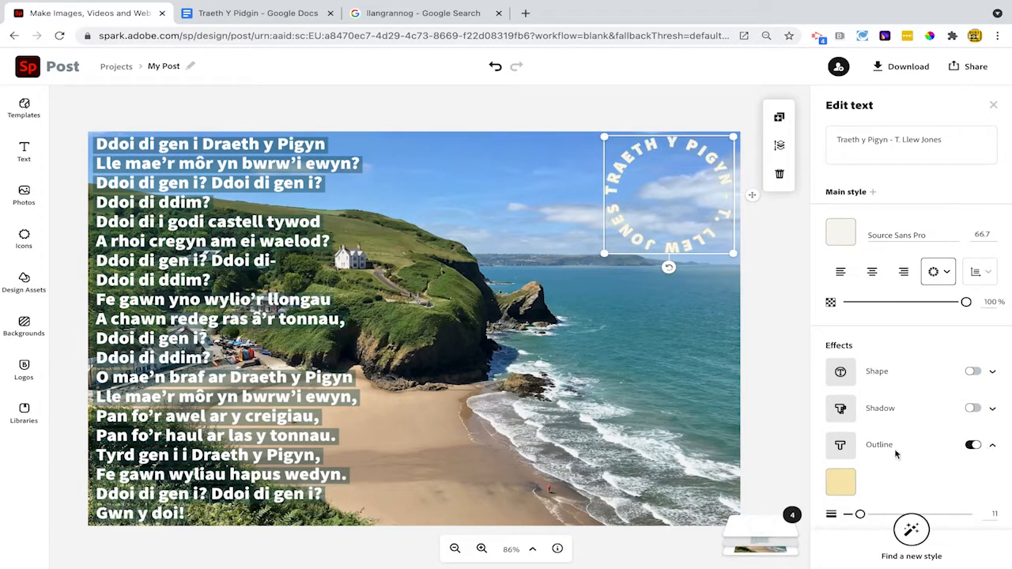
{"action": "left_click", "coordinate": [841, 484]}
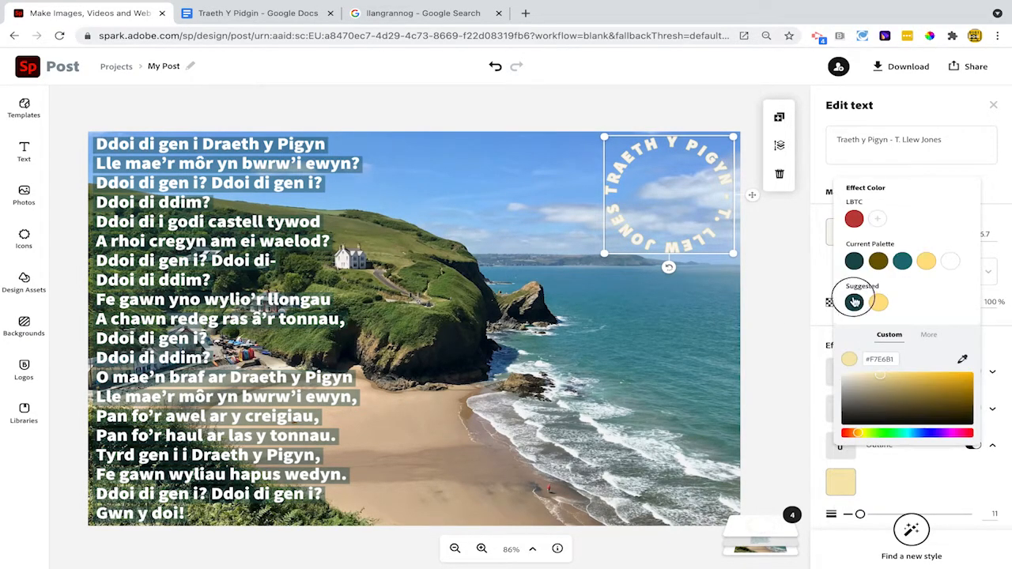
{"action": "left_click", "coordinate": [854, 302]}
{"action": "left_click", "coordinate": [692, 105]}
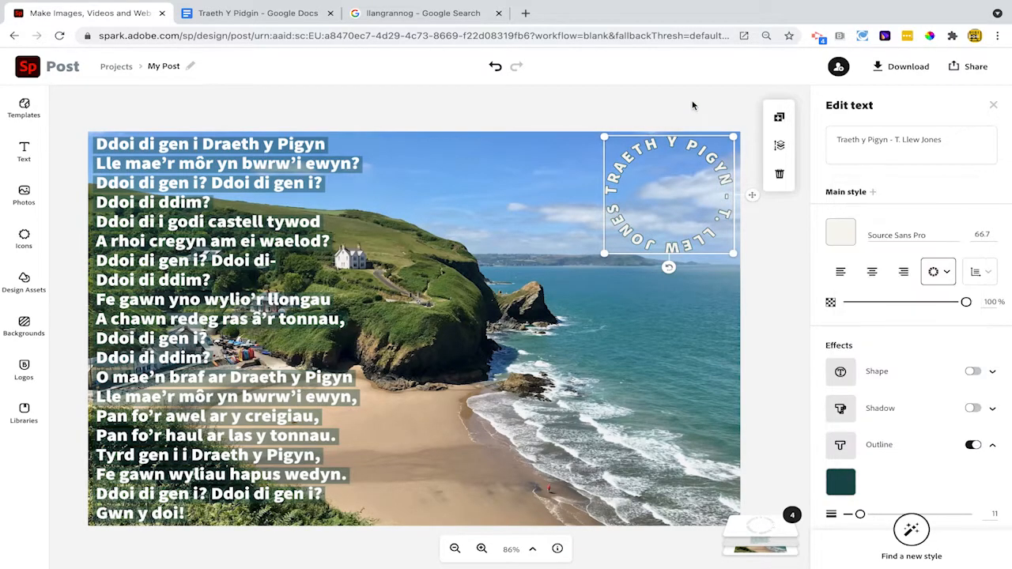
- Search the design assets for "sun" and add the smiling yellow sun illustration
{"action": "left_click", "coordinate": [25, 281]}
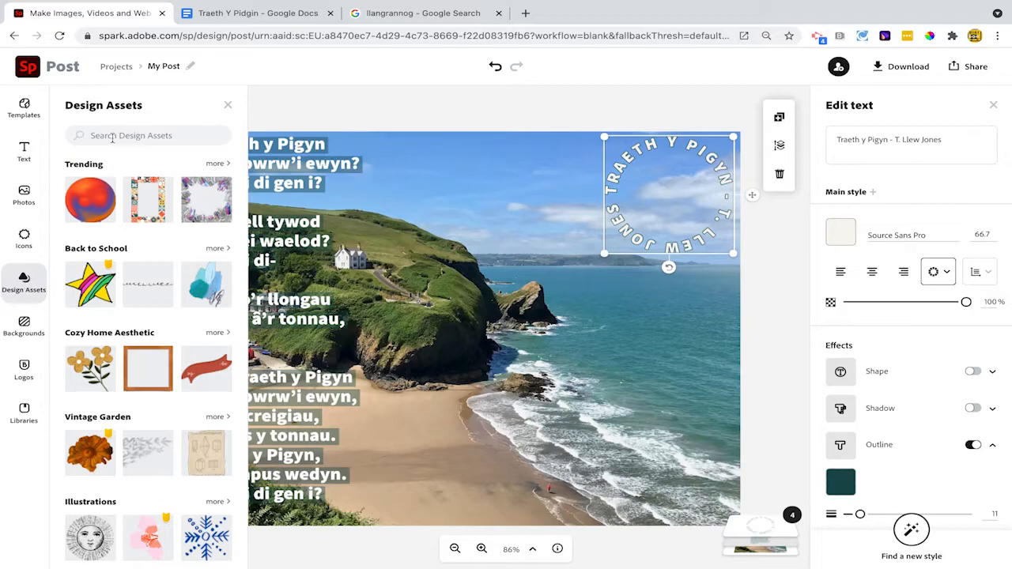
{"action": "left_click", "coordinate": [113, 136]}
{"action": "type", "text": "sun"}
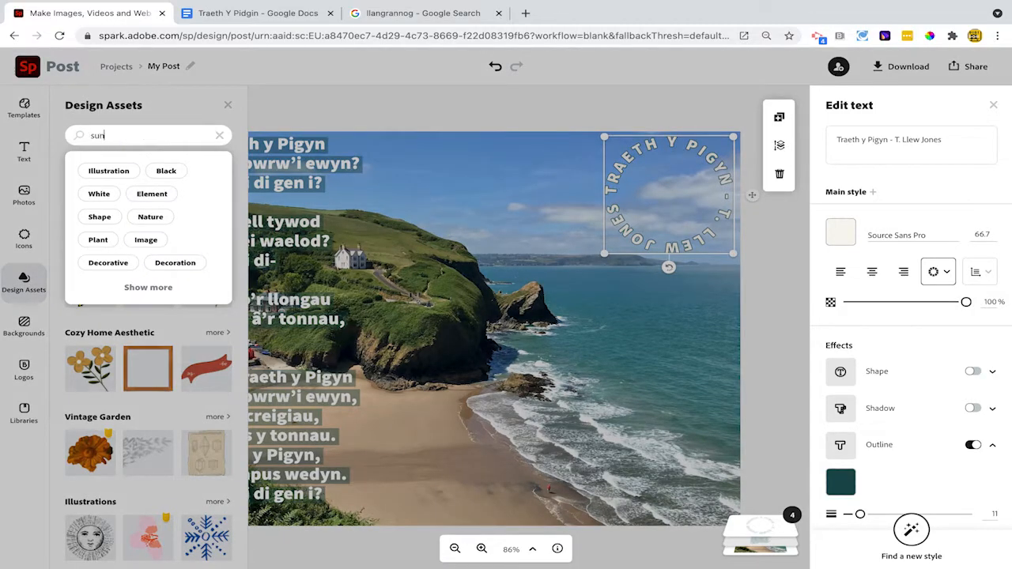
{"action": "key", "text": "Return"}
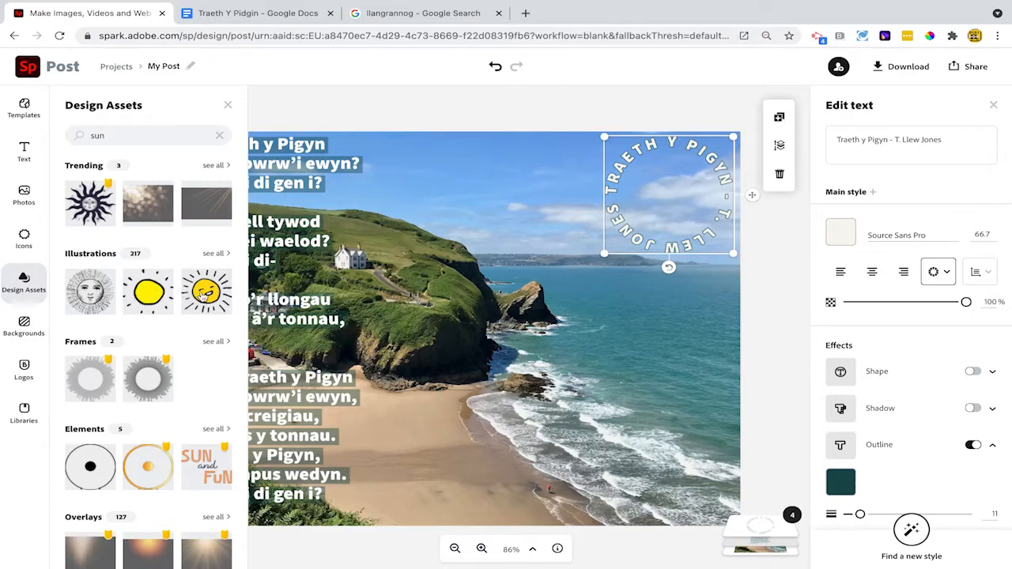
{"action": "left_click", "coordinate": [204, 294]}
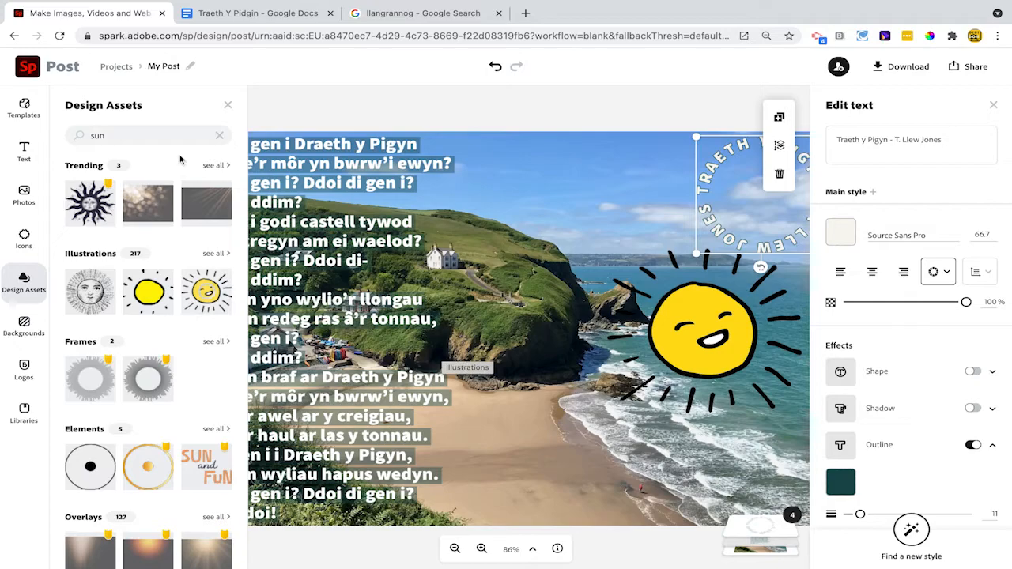
{"action": "left_click", "coordinate": [229, 105]}
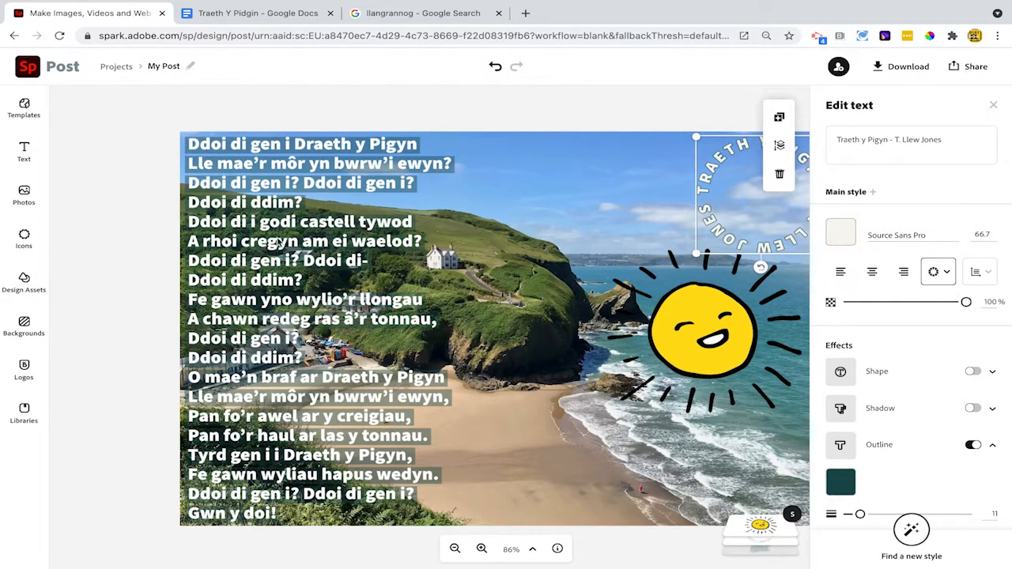
- Shrink the smiling sun and centre it inside the circular text
{"action": "left_click", "coordinate": [454, 547]}
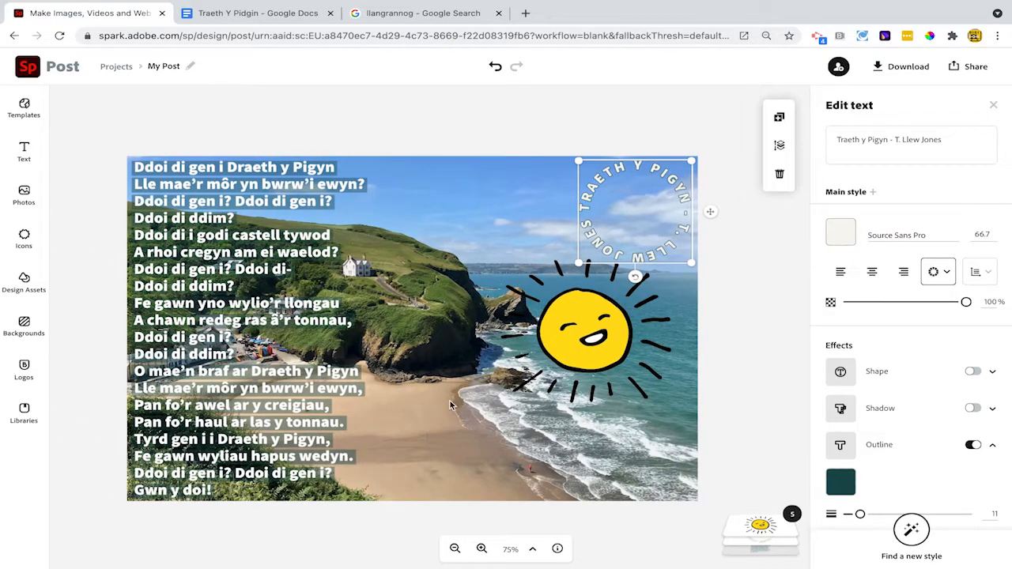
{"action": "left_click", "coordinate": [539, 338]}
{"action": "left_click_drag", "start_coordinate": [584, 337], "coordinate": [633, 226]}
{"action": "left_click_drag", "start_coordinate": [716, 140], "coordinate": [671, 178]}
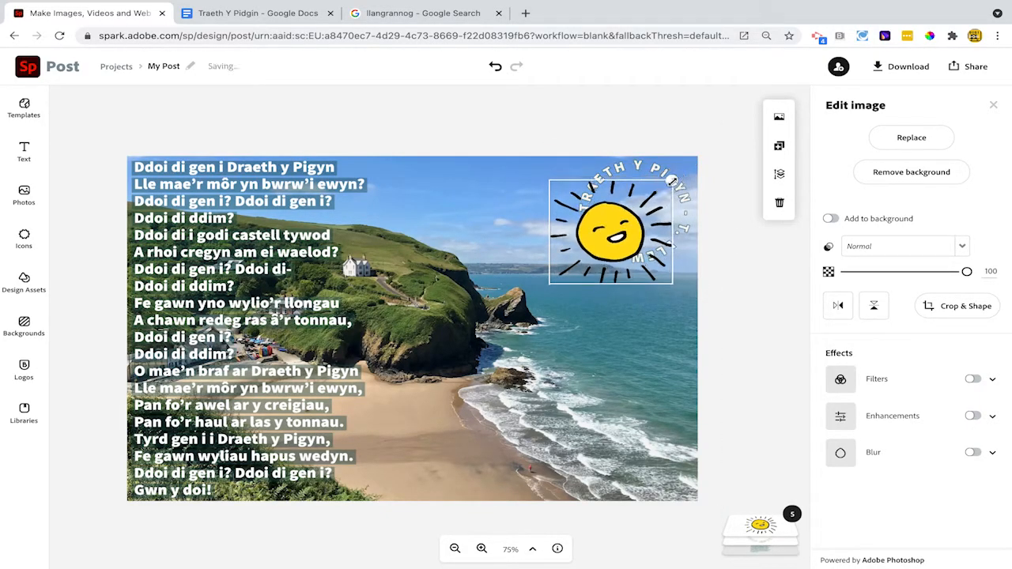
{"action": "left_click_drag", "start_coordinate": [550, 284], "coordinate": [581, 250]}
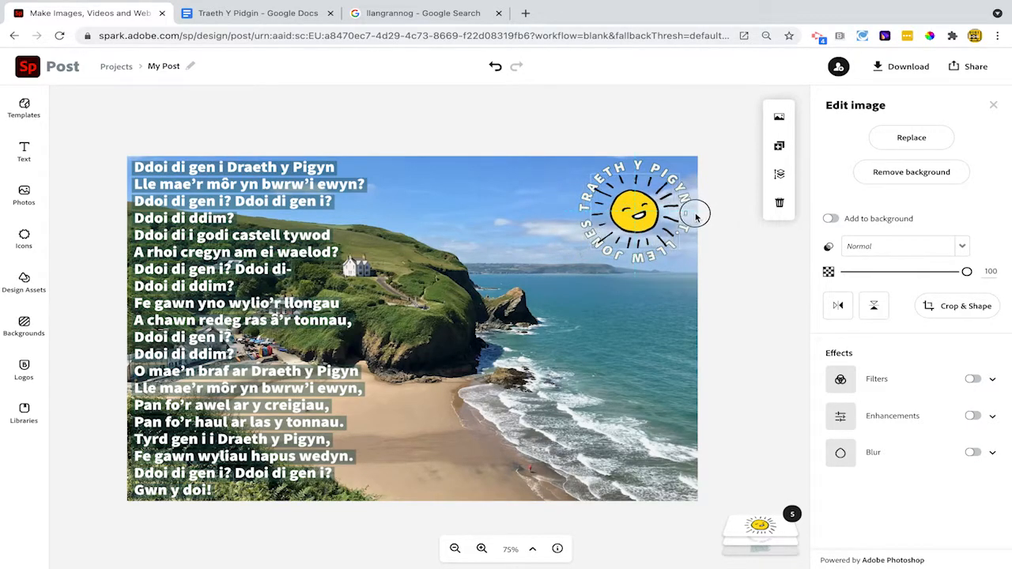
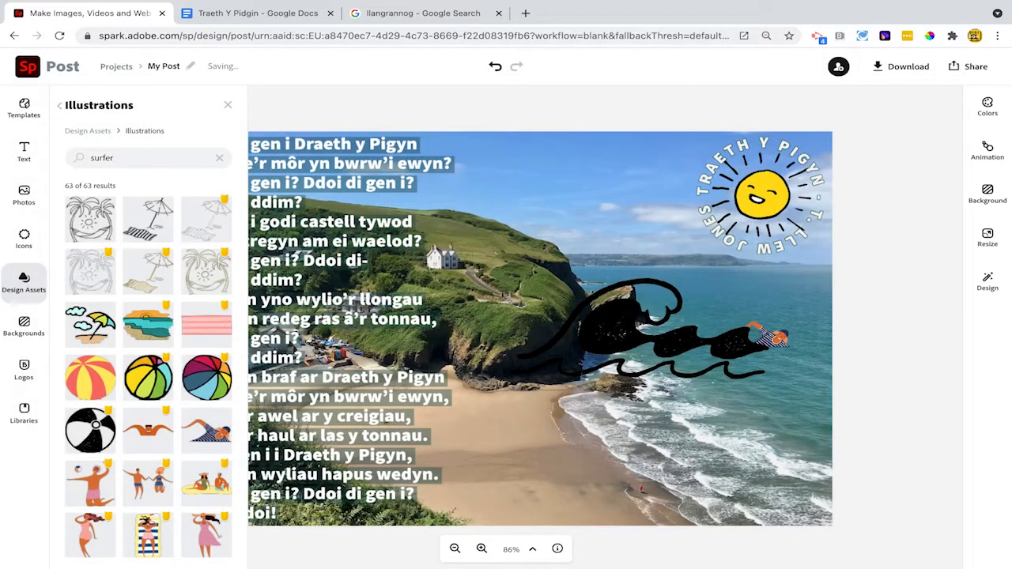
- Add the standing surfer illustration and, from a search for "people", the woman carrying a striped surfboard and the cyclist in a white top
{"action": "left_click", "coordinate": [99, 252]}
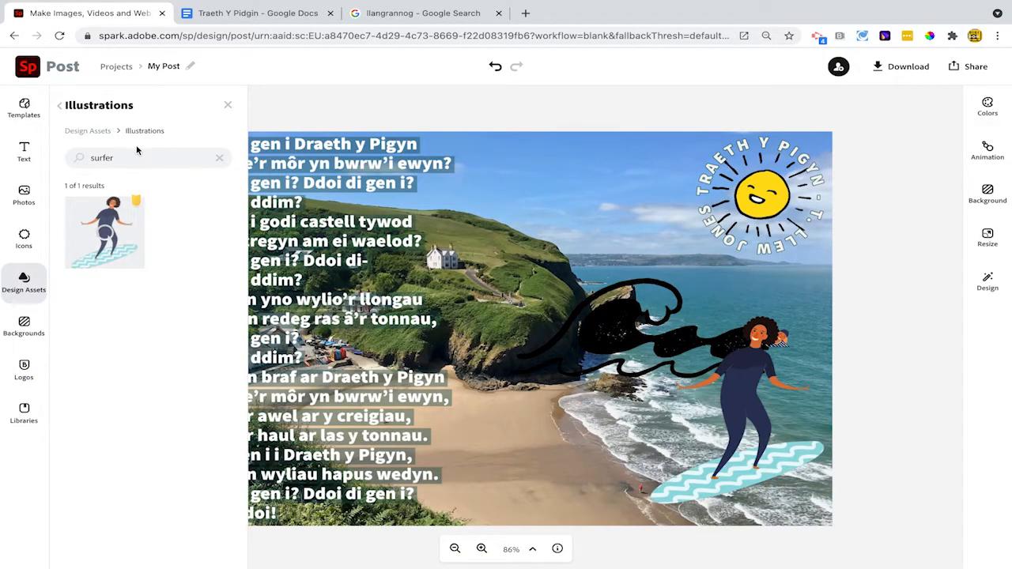
{"action": "double_click", "coordinate": [131, 159]}
{"action": "type", "text": "people"}
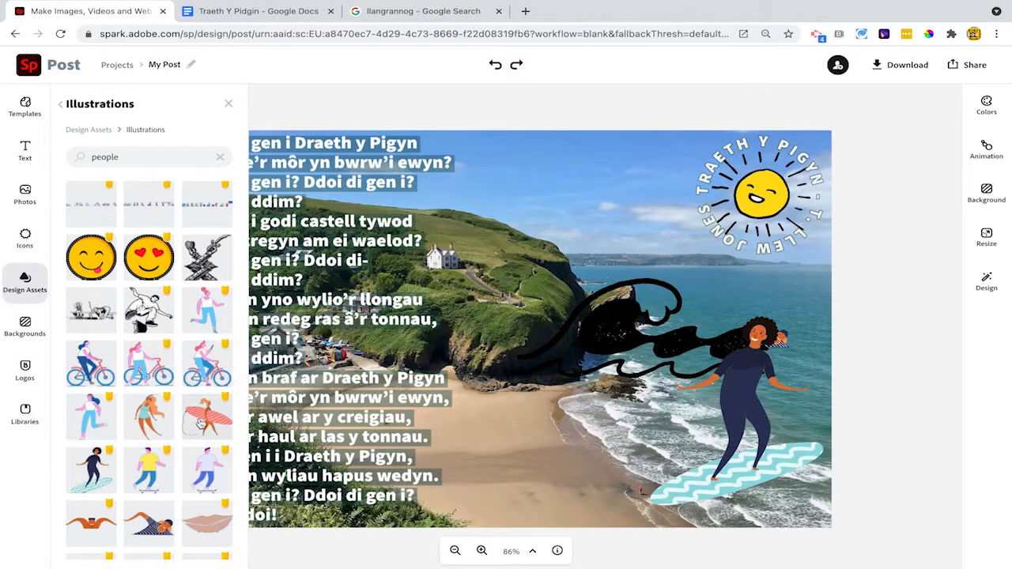
{"action": "left_click", "coordinate": [199, 423]}
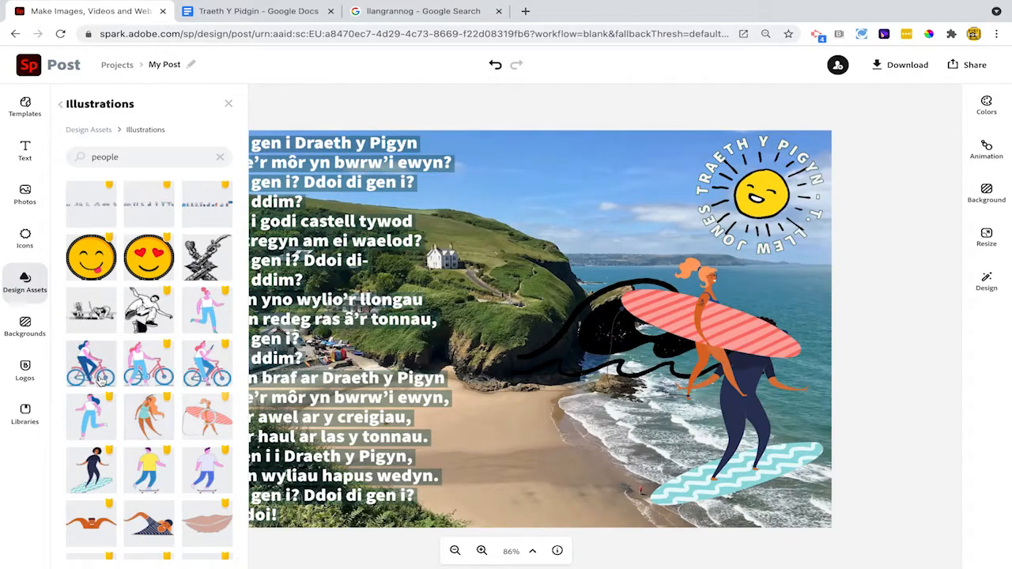
{"action": "left_click", "coordinate": [98, 378]}
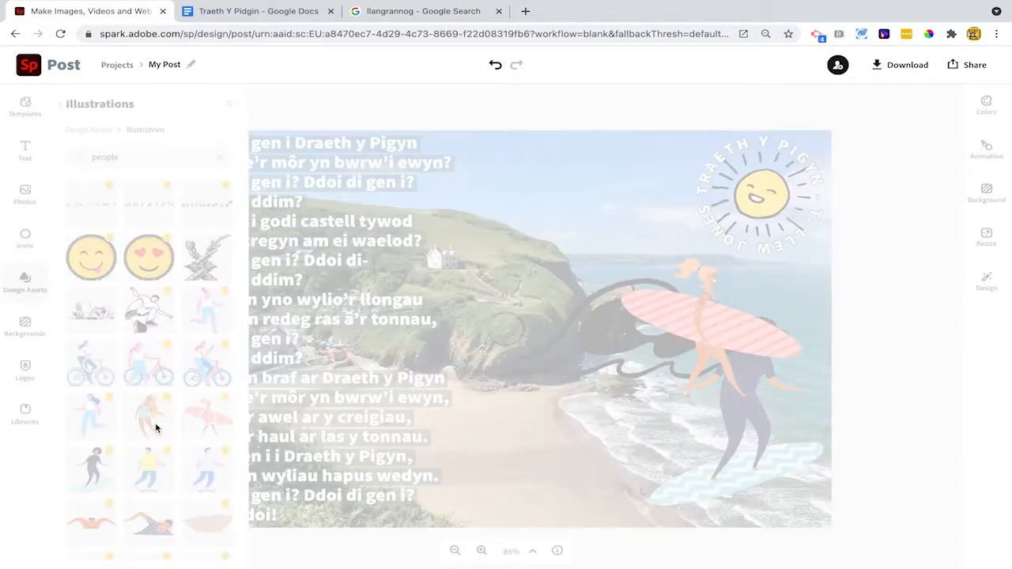
{"action": "scroll", "coordinate": [156, 430], "scroll_direction": "down", "scroll_amount": 5}
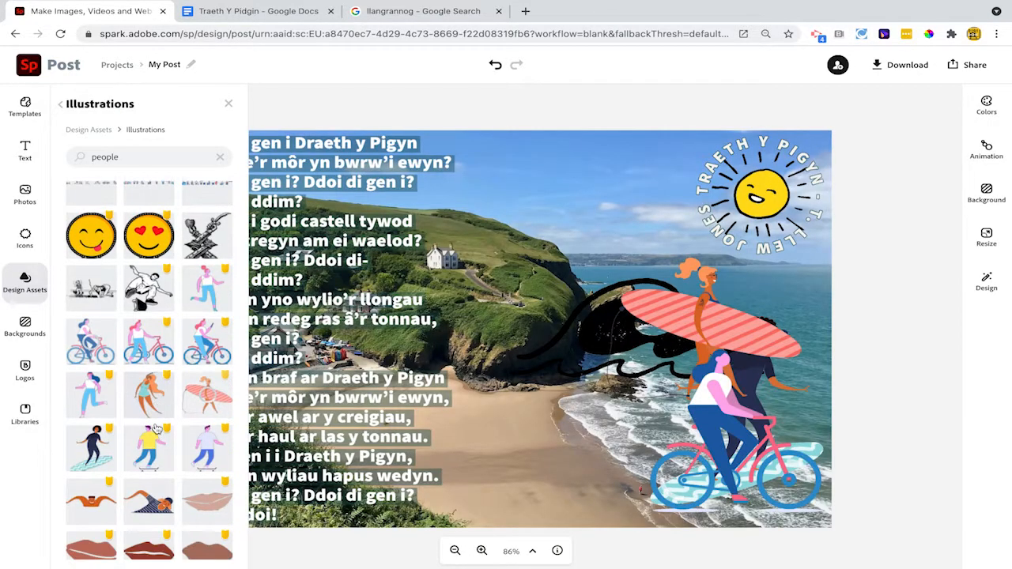
{"action": "scroll", "coordinate": [156, 429], "scroll_direction": "down", "scroll_amount": 8}
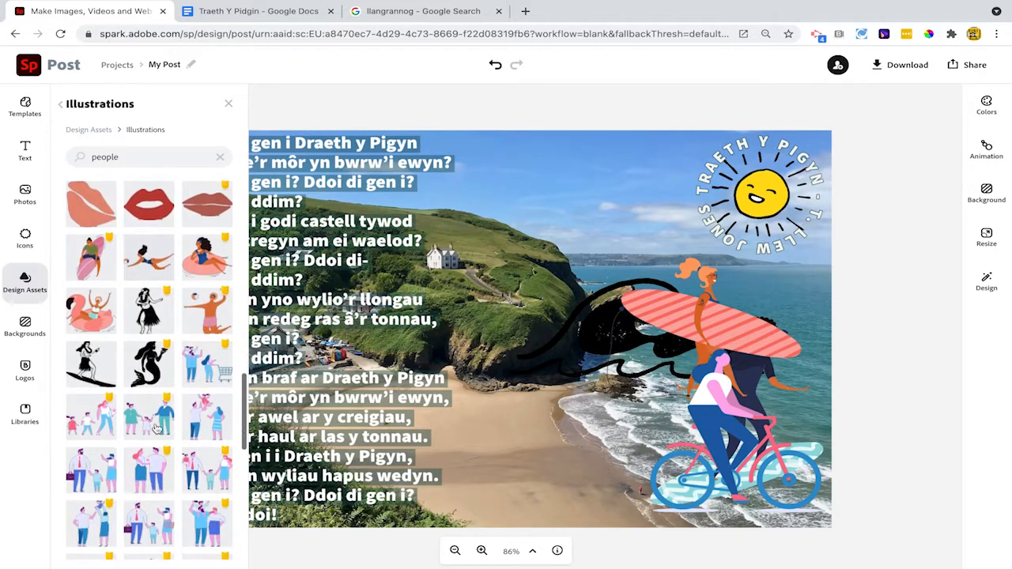
{"action": "scroll", "coordinate": [156, 429], "scroll_direction": "down", "scroll_amount": 1}
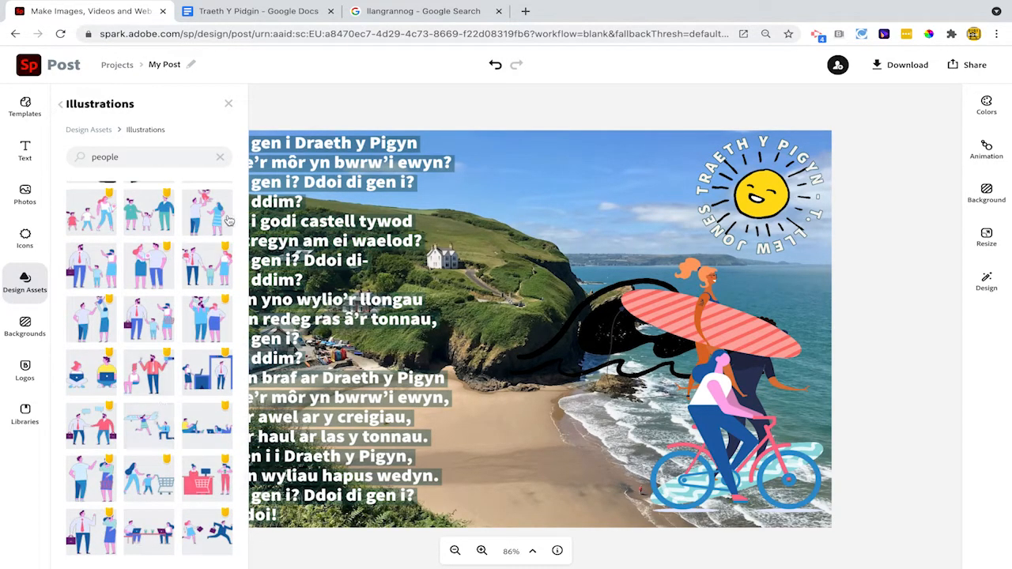
{"action": "left_click", "coordinate": [229, 106]}
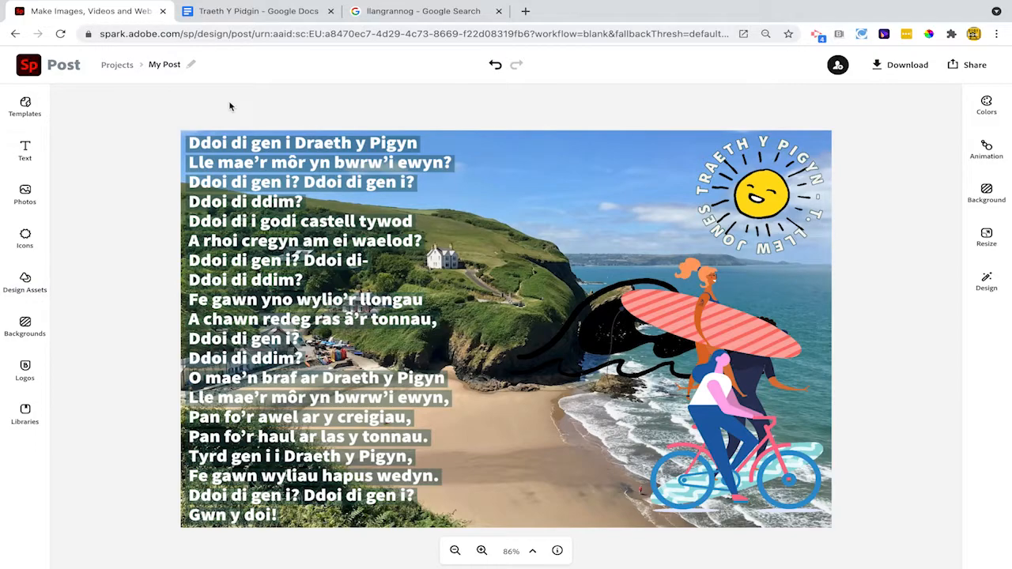
- Shrink the cyclist to a tiny figure and place it on the crest of the green hill beside the poem
{"action": "left_click", "coordinate": [717, 435]}
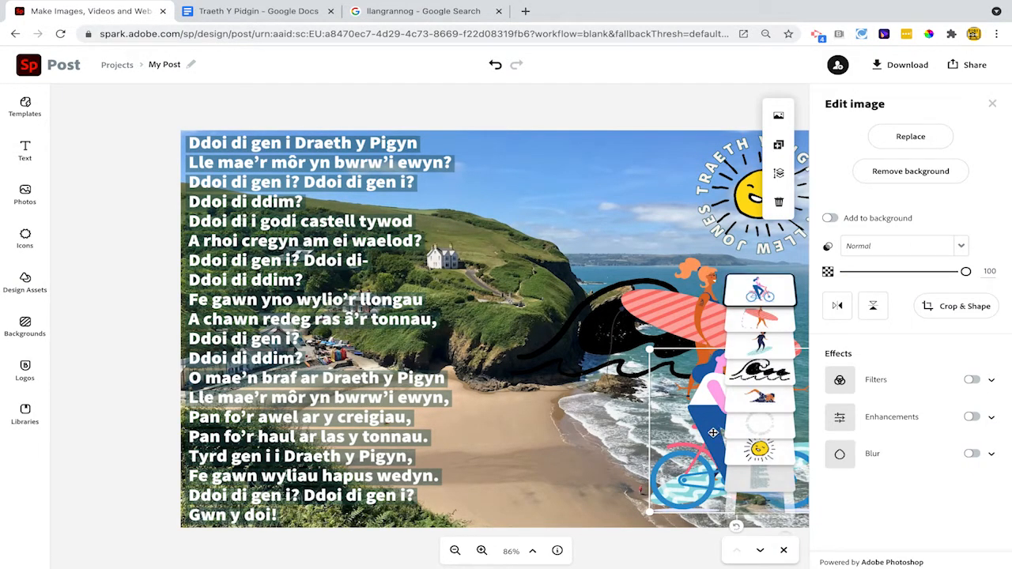
{"action": "left_click_drag", "start_coordinate": [713, 432], "coordinate": [533, 262]}
{"action": "left_click_drag", "start_coordinate": [581, 292], "coordinate": [412, 188]}
{"action": "left_click", "coordinate": [479, 121]}
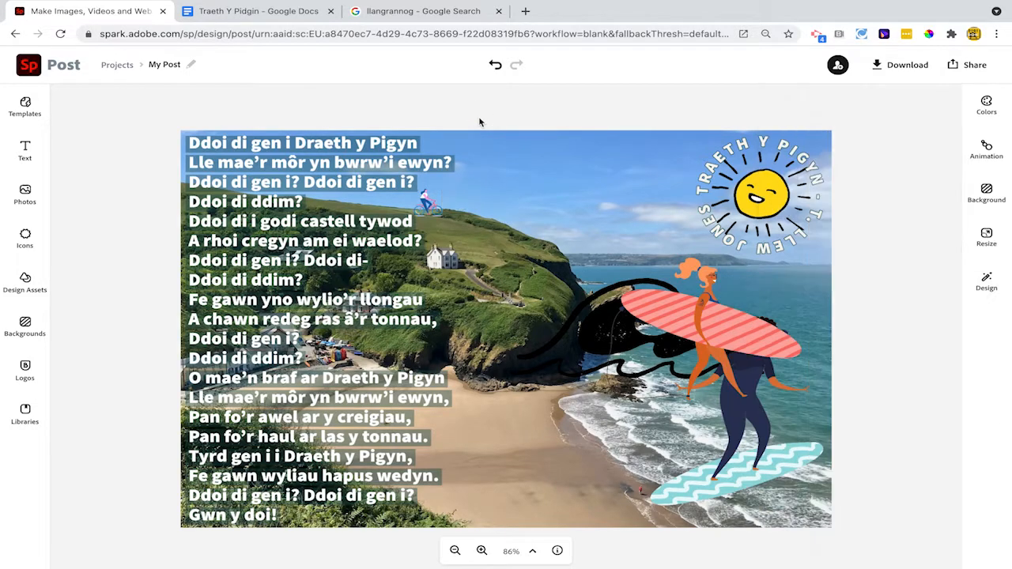
- Shrink the woman carrying the striped surfboard and place her at the water's edge on the lower part of the beach
{"action": "left_click", "coordinate": [675, 313]}
{"action": "left_click_drag", "start_coordinate": [695, 313], "coordinate": [578, 440]}
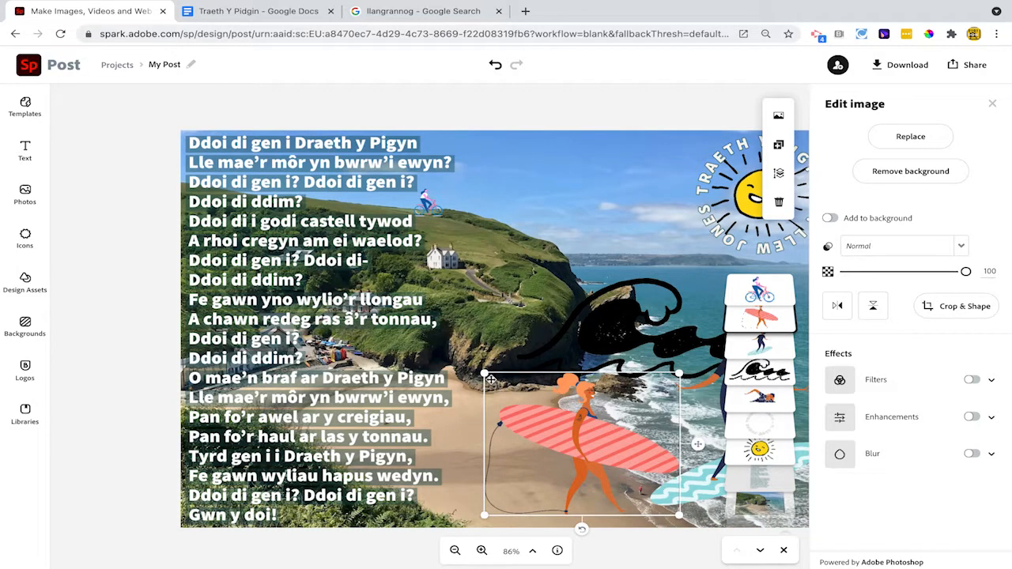
{"action": "left_click_drag", "start_coordinate": [490, 379], "coordinate": [651, 476]}
{"action": "left_click", "coordinate": [698, 503]}
{"action": "left_click_drag", "start_coordinate": [698, 503], "coordinate": [683, 493]}
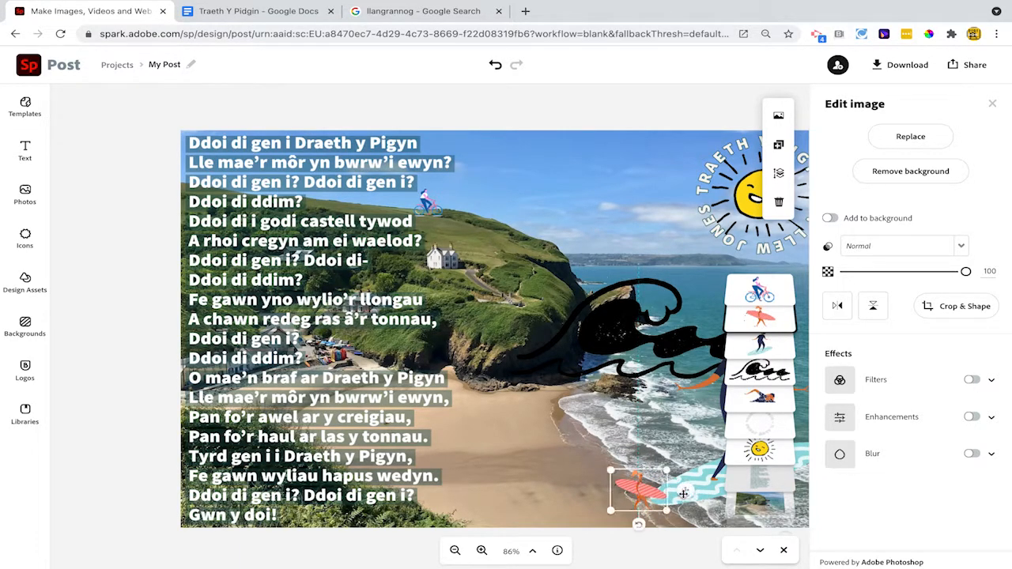
- Shrink the standing surfer to a small figure and place it on the sea below the swimmer, at the edge of the breaking waves
{"action": "scroll", "coordinate": [600, 379], "scroll_direction": "right", "scroll_amount": 5}
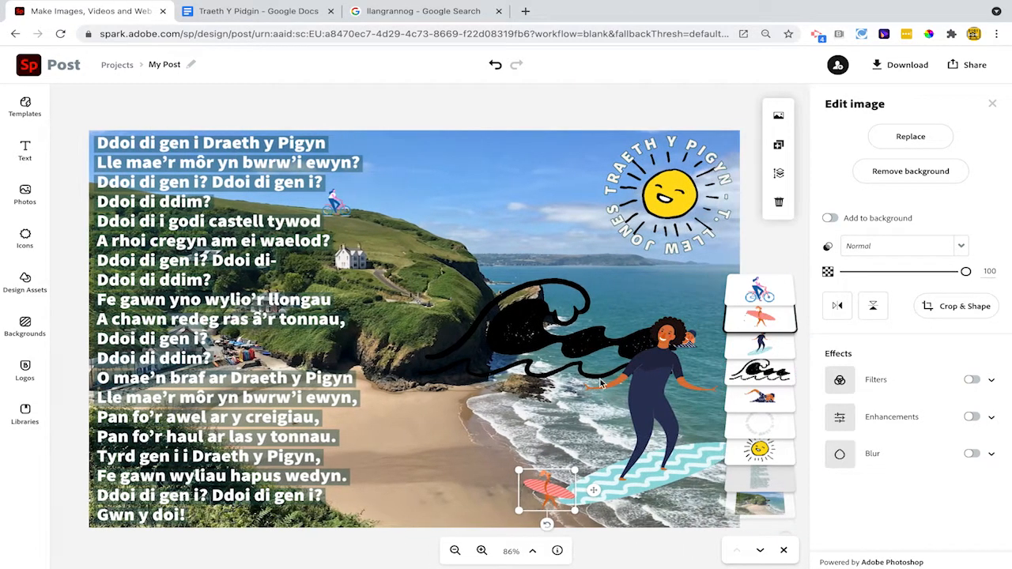
{"action": "scroll", "coordinate": [600, 383], "scroll_direction": "left", "scroll_amount": 1}
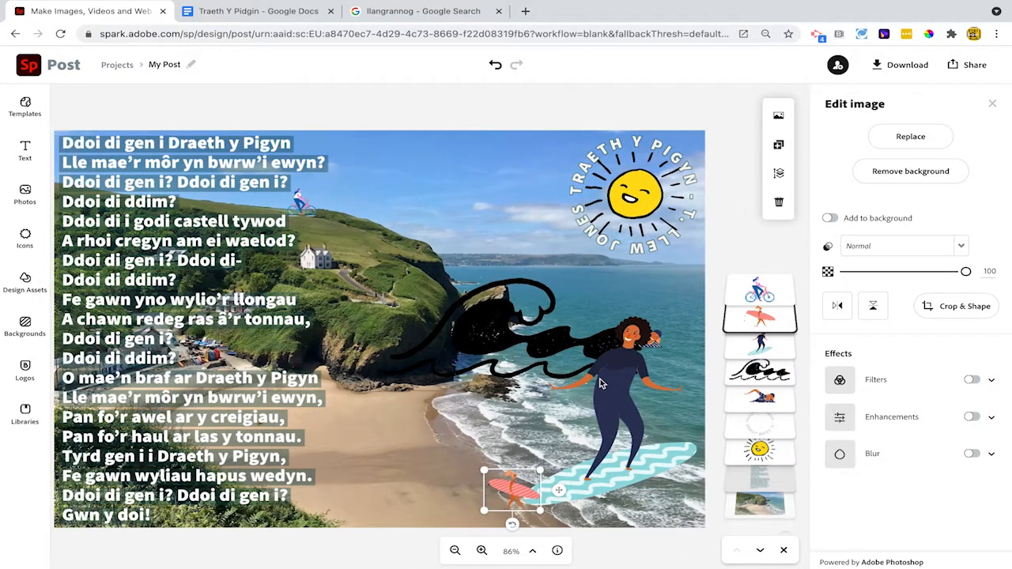
{"action": "left_click", "coordinate": [538, 339]}
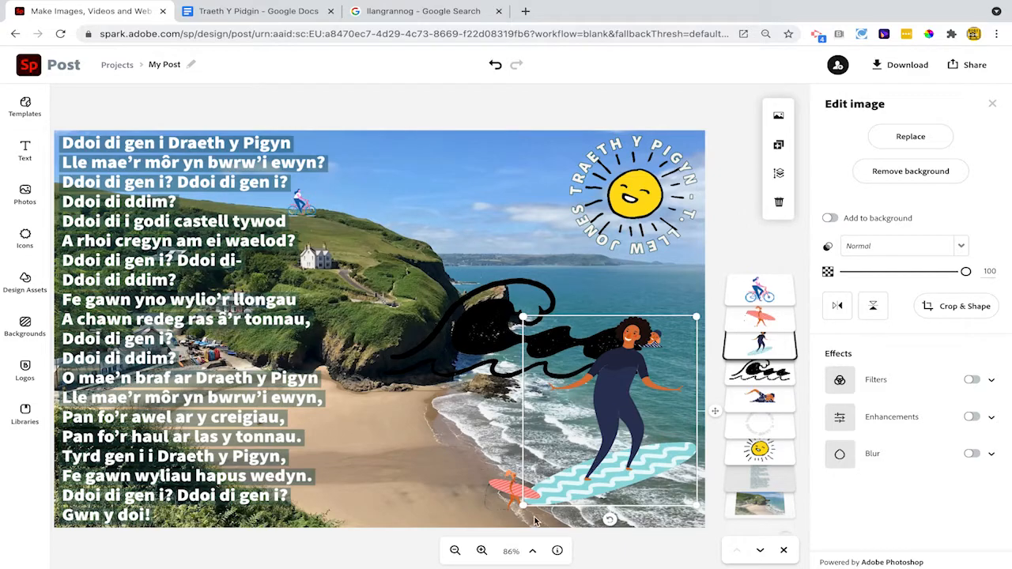
{"action": "left_click_drag", "start_coordinate": [523, 504], "coordinate": [649, 365]}
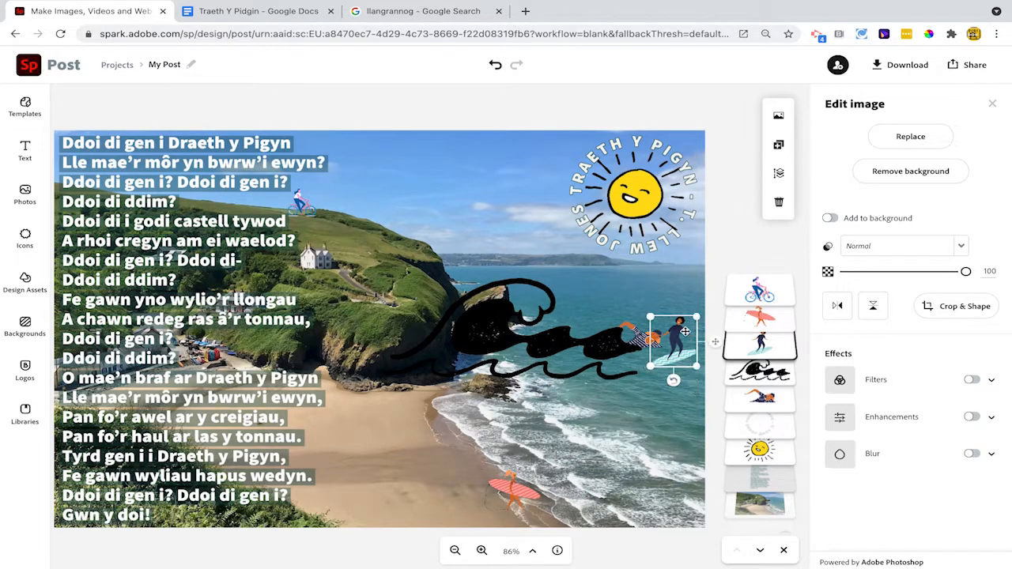
{"action": "left_click_drag", "start_coordinate": [704, 341], "coordinate": [652, 409]}
- Flip the black wave illustration horizontally and turn it white with the cyan-and-white Duotone preset, swapping its two colours
{"action": "left_click", "coordinate": [514, 306]}
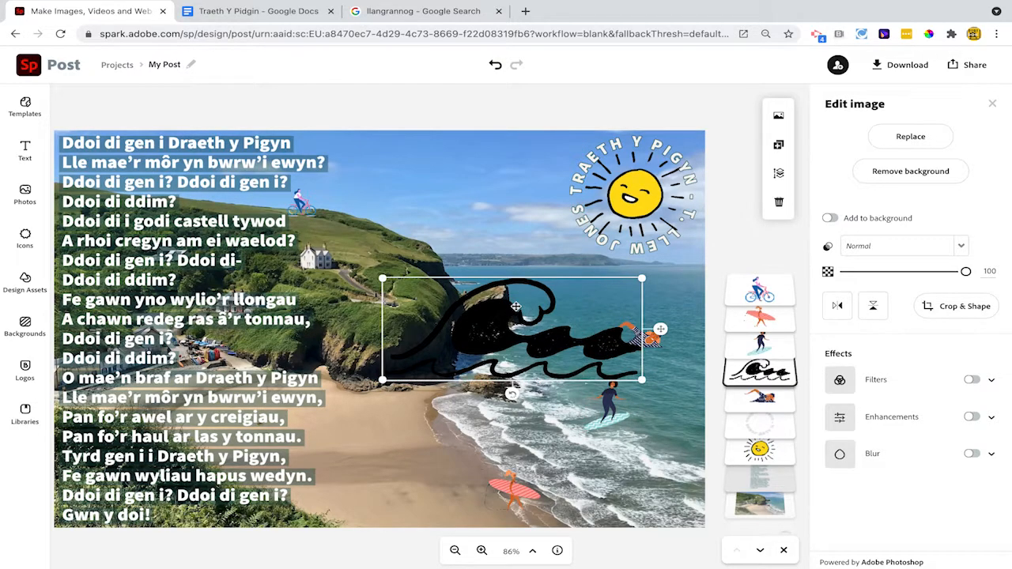
{"action": "left_click", "coordinate": [837, 305]}
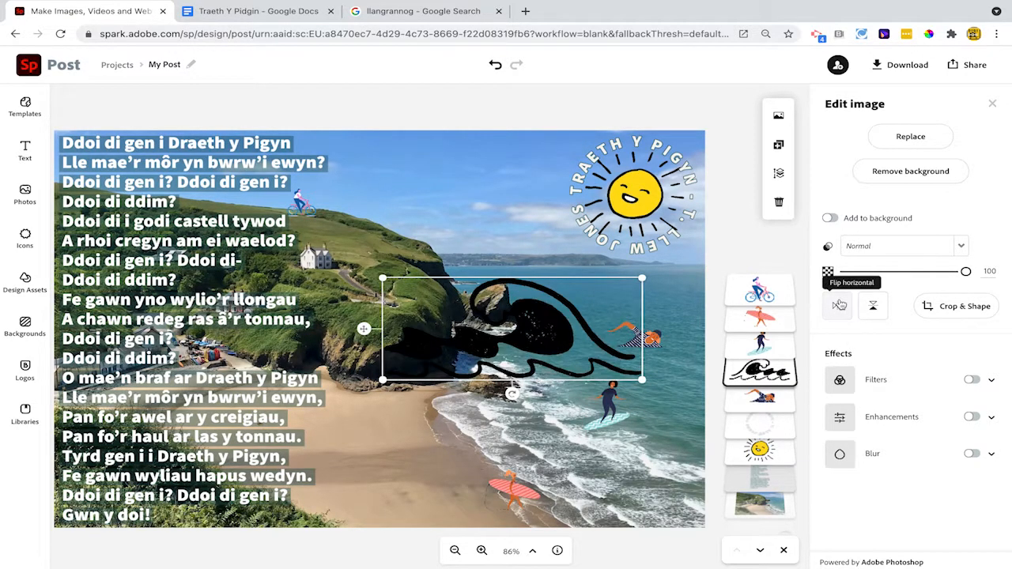
{"action": "left_click", "coordinate": [992, 381]}
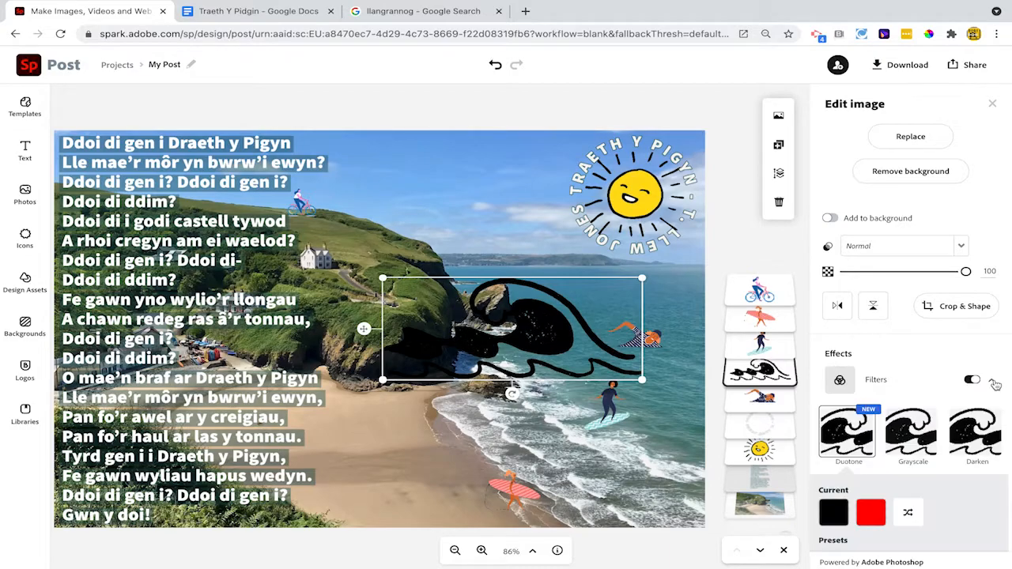
{"action": "scroll", "coordinate": [976, 426], "scroll_direction": "down", "scroll_amount": 2}
{"action": "left_click", "coordinate": [972, 430]}
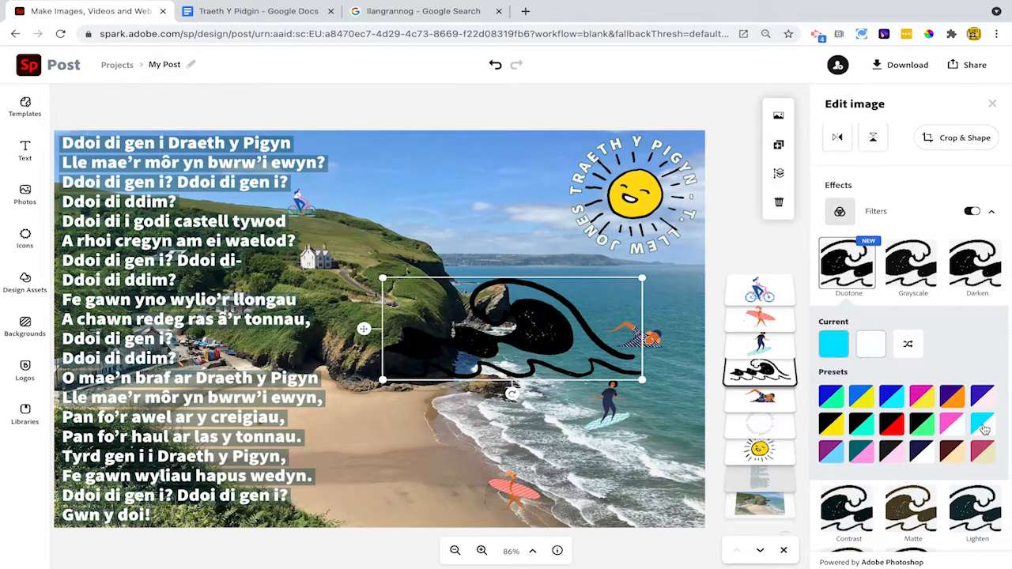
{"action": "left_click", "coordinate": [905, 346]}
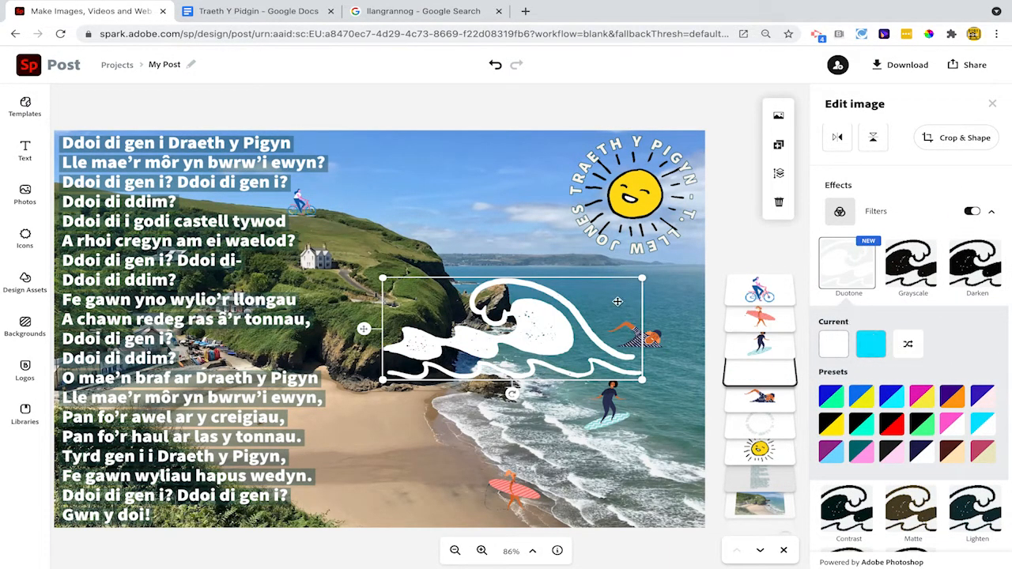
- Shrink the white wave, move it directly behind the surfer's board and tilt it to follow the board's angle
{"action": "mouse_move", "coordinate": [641, 281]}
{"action": "left_mouse_down"}
{"action": "mouse_move", "coordinate": [501, 332]}
{"action": "mouse_move", "coordinate": [472, 379]}
{"action": "left_mouse_up"}
{"action": "left_click_drag", "start_coordinate": [364, 363], "coordinate": [610, 403]}
{"action": "left_click_drag", "start_coordinate": [673, 430], "coordinate": [670, 390]}
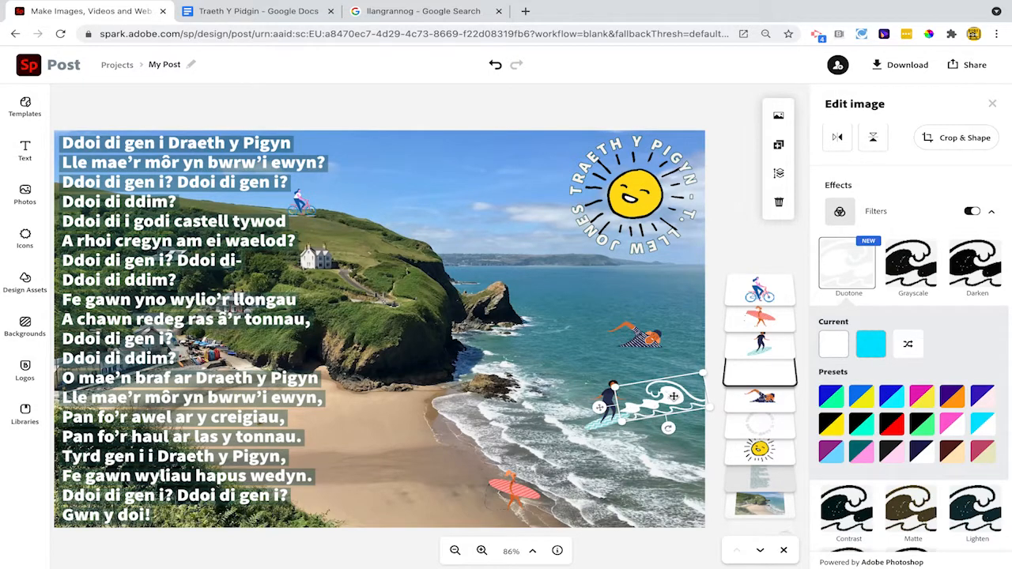
{"action": "left_click", "coordinate": [548, 126]}
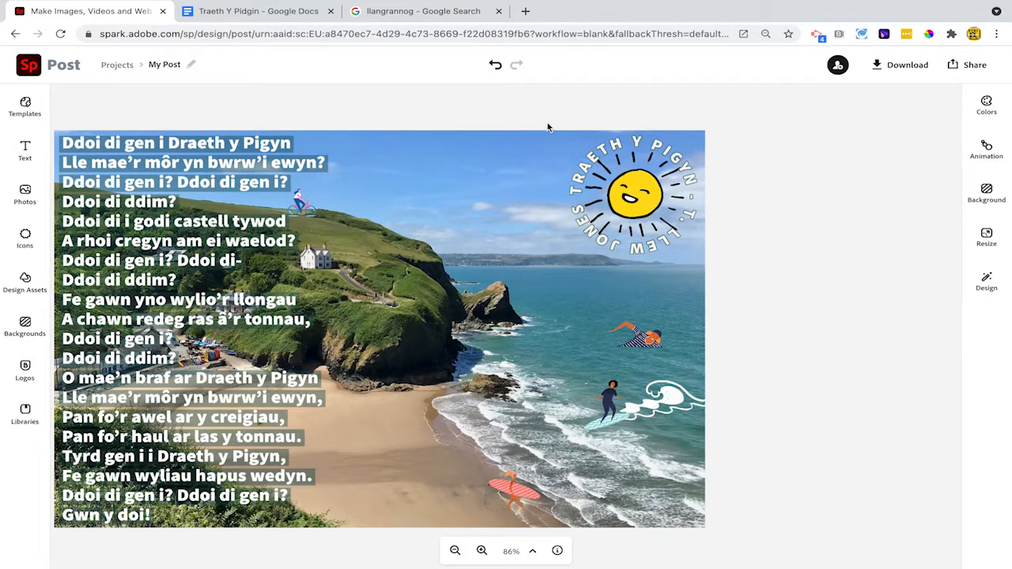
- Search the free photos for "seagull" and add the photo of several gulls flying against a pale grey sky
{"action": "left_click", "coordinate": [22, 207]}
{"action": "left_click", "coordinate": [118, 226]}
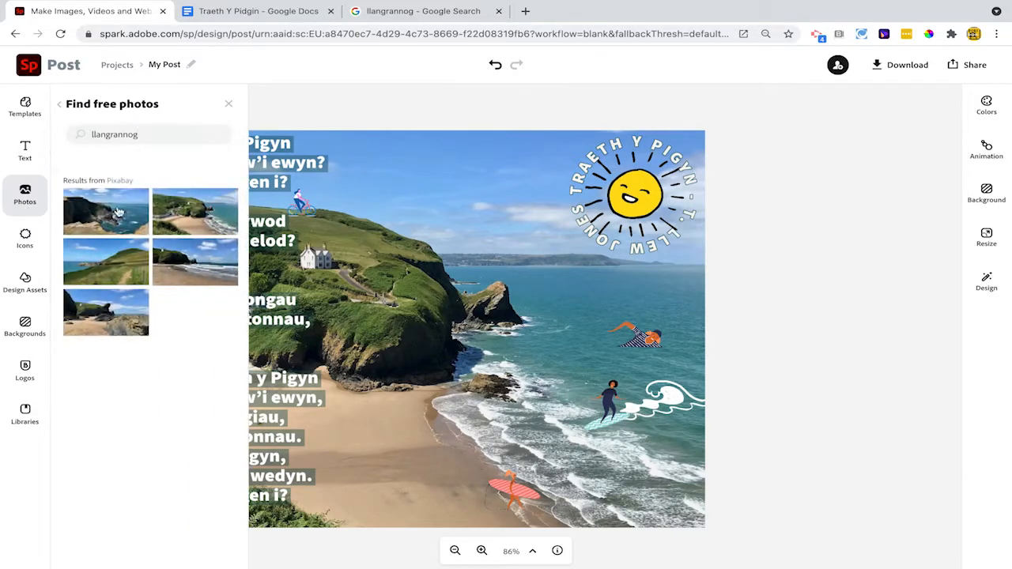
{"action": "double_click", "coordinate": [110, 134]}
{"action": "type", "text": "bir"}
{"action": "type", "text": "seagull"}
{"action": "key", "text": "Return"}
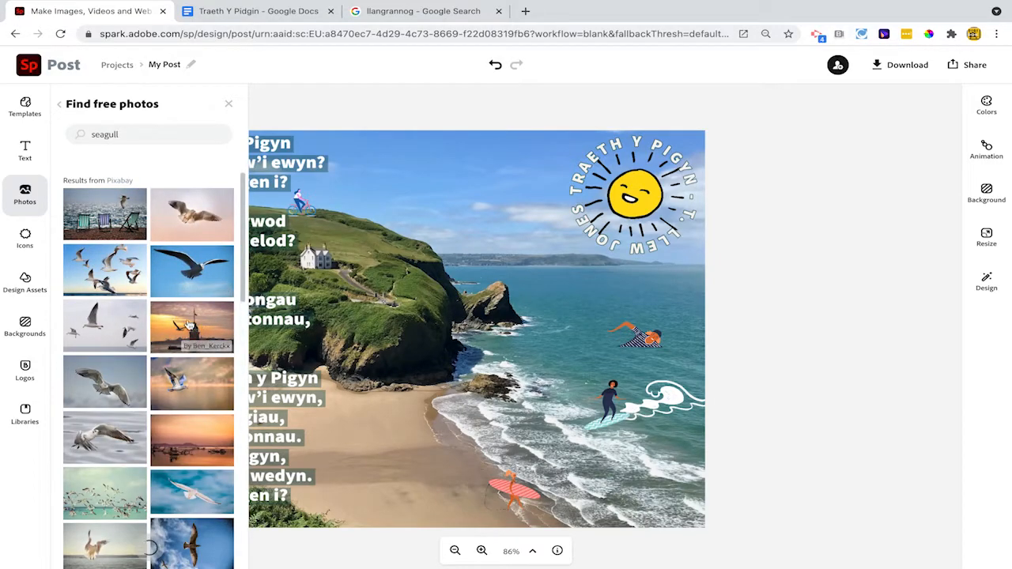
{"action": "left_click", "coordinate": [108, 321]}
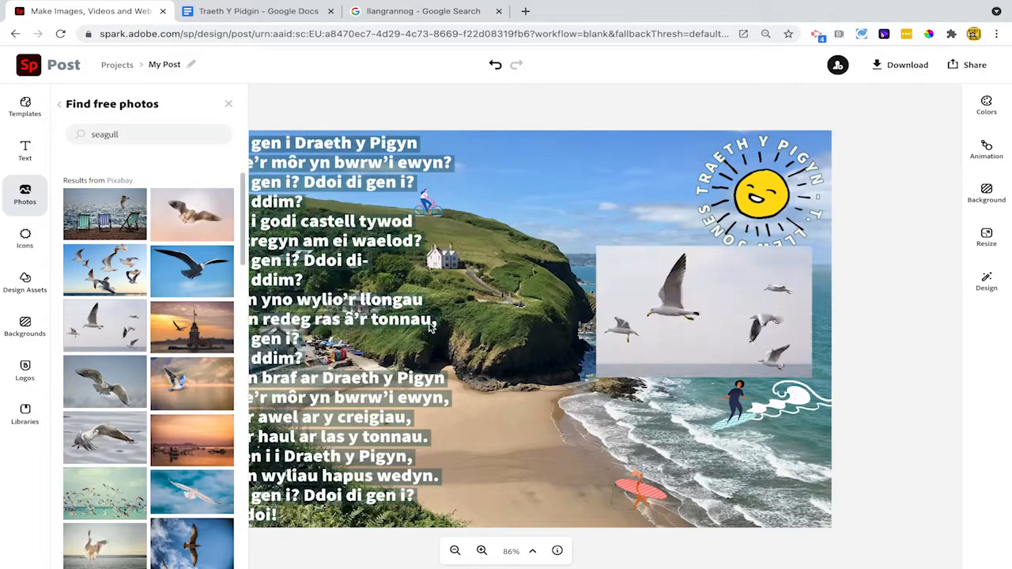
- Remove the background from the seagull photo and accept the automatic cutout
{"action": "left_click", "coordinate": [702, 321]}
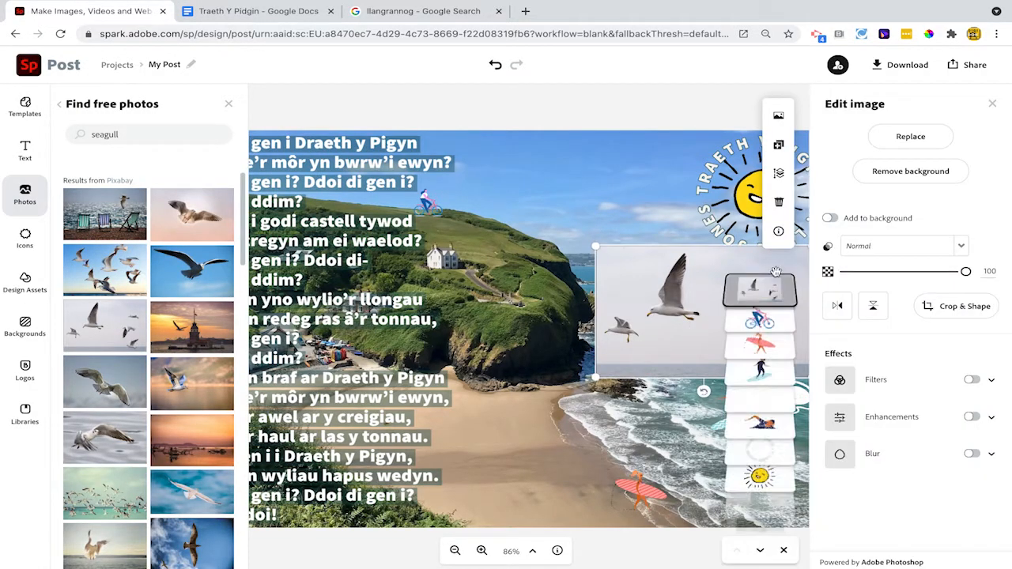
{"action": "left_click", "coordinate": [899, 179]}
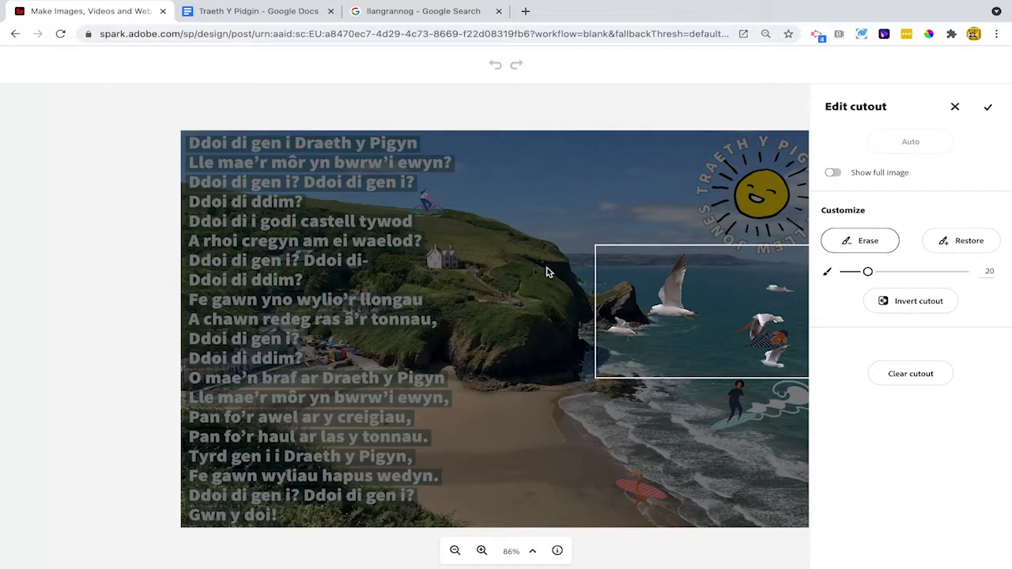
{"action": "left_click", "coordinate": [987, 107]}
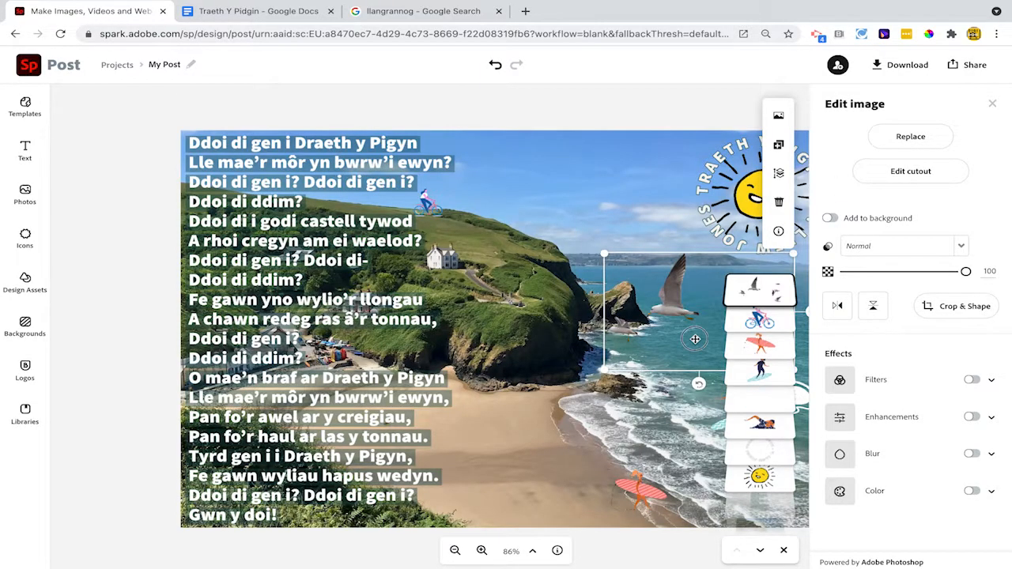
- Shrink the seagull cutout and place it in the blue sky beside the sun and its circular title
{"action": "left_click_drag", "start_coordinate": [695, 339], "coordinate": [598, 214]}
{"action": "left_click_drag", "start_coordinate": [514, 132], "coordinate": [607, 186]}
{"action": "left_click_drag", "start_coordinate": [726, 216], "coordinate": [673, 180]}
{"action": "left_click_drag", "start_coordinate": [562, 145], "coordinate": [577, 157]}
{"action": "left_click_drag", "start_coordinate": [673, 188], "coordinate": [685, 176]}
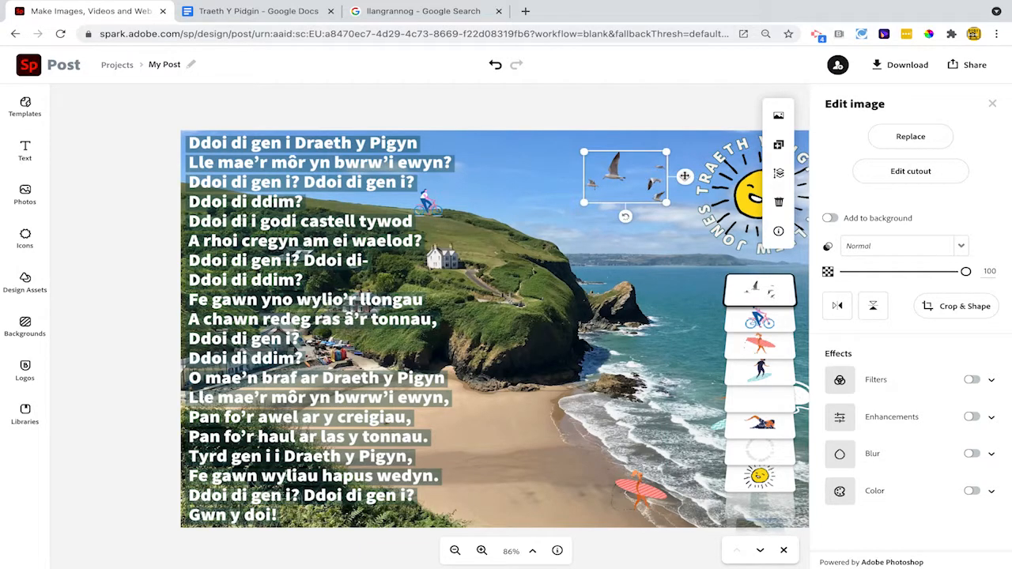
{"action": "left_click", "coordinate": [86, 282]}
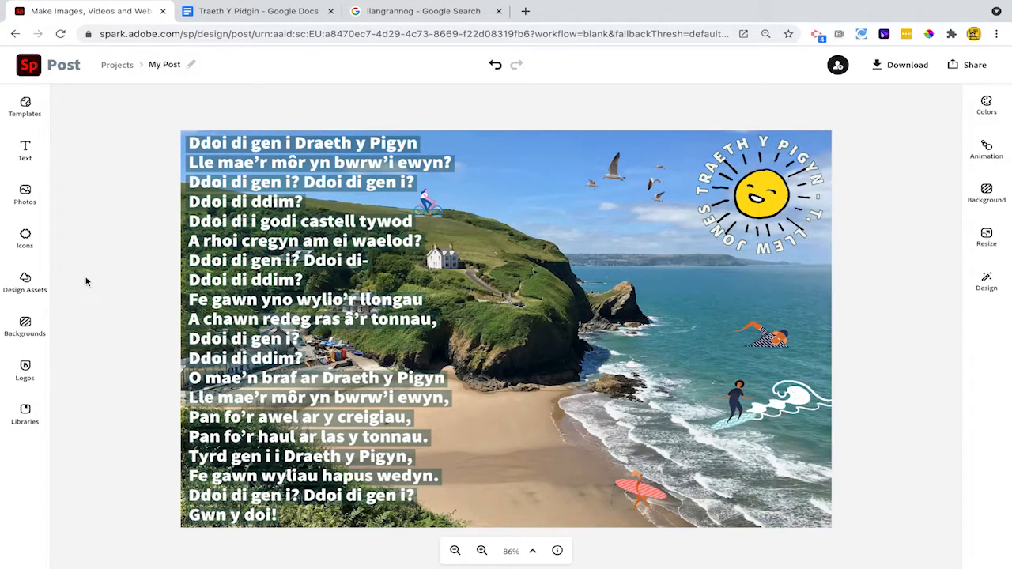
- Search the icons for "deckchair" and add the solid, striped folding deckchair
{"action": "left_click", "coordinate": [26, 239]}
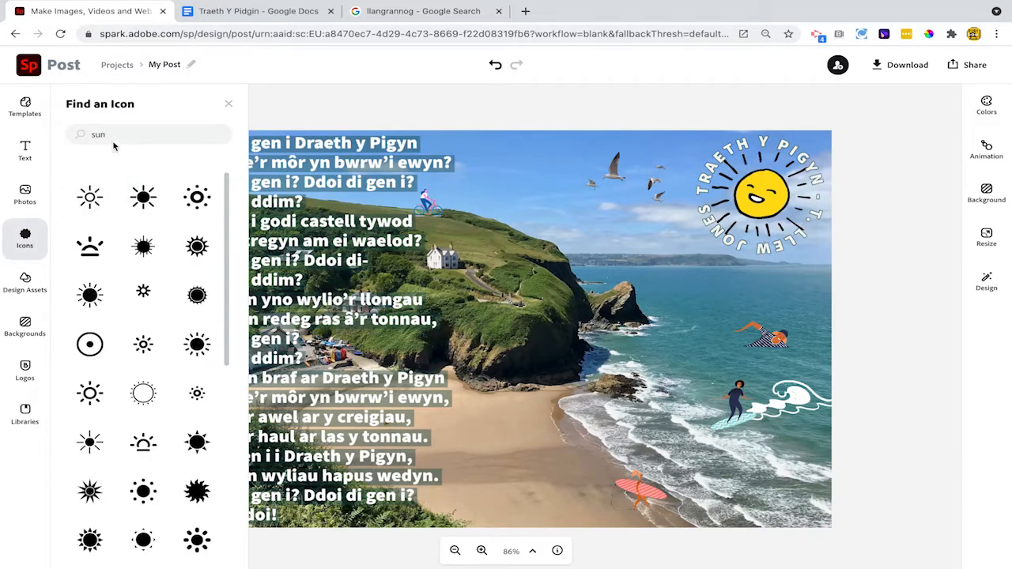
{"action": "type", "text": "deckchairs"}
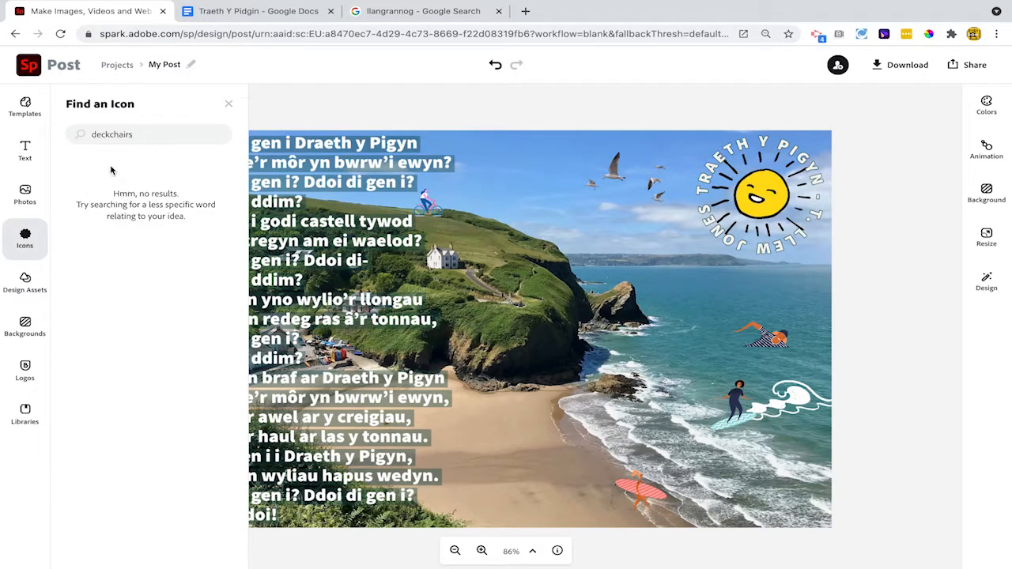
{"action": "key", "text": "BackSpace"}
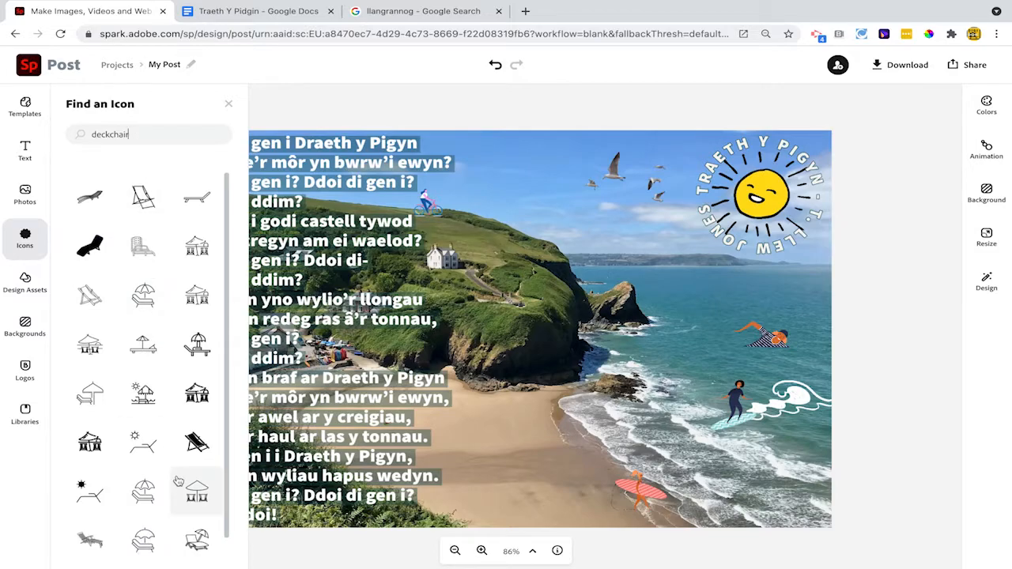
{"action": "scroll", "coordinate": [219, 480], "scroll_direction": "down", "scroll_amount": 1}
{"action": "left_click", "coordinate": [198, 403]}
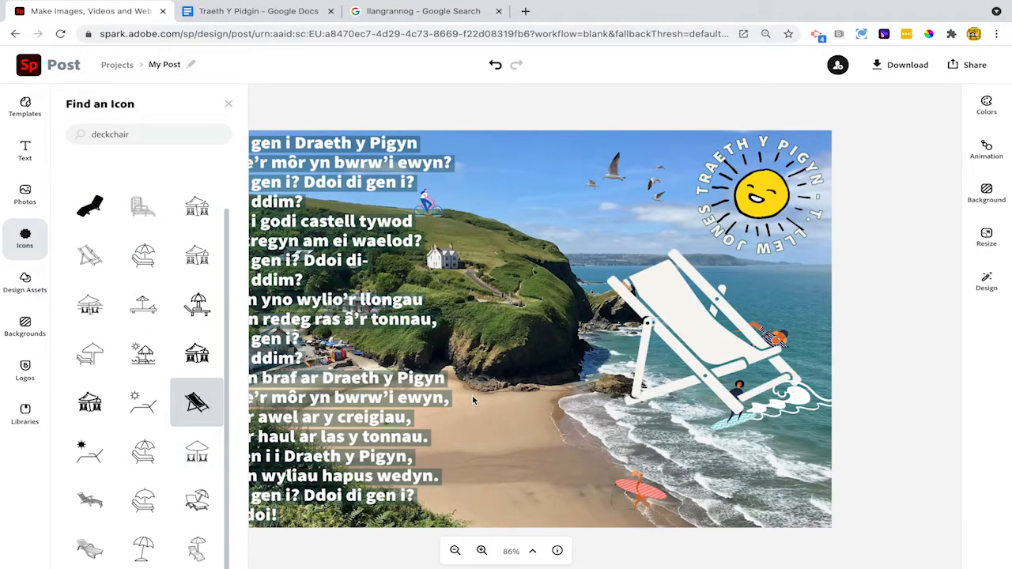
- Recolour the deckchair icon red (#BF4040), shrink it and place it on the upper sand beside the poem
{"action": "left_click", "coordinate": [719, 325]}
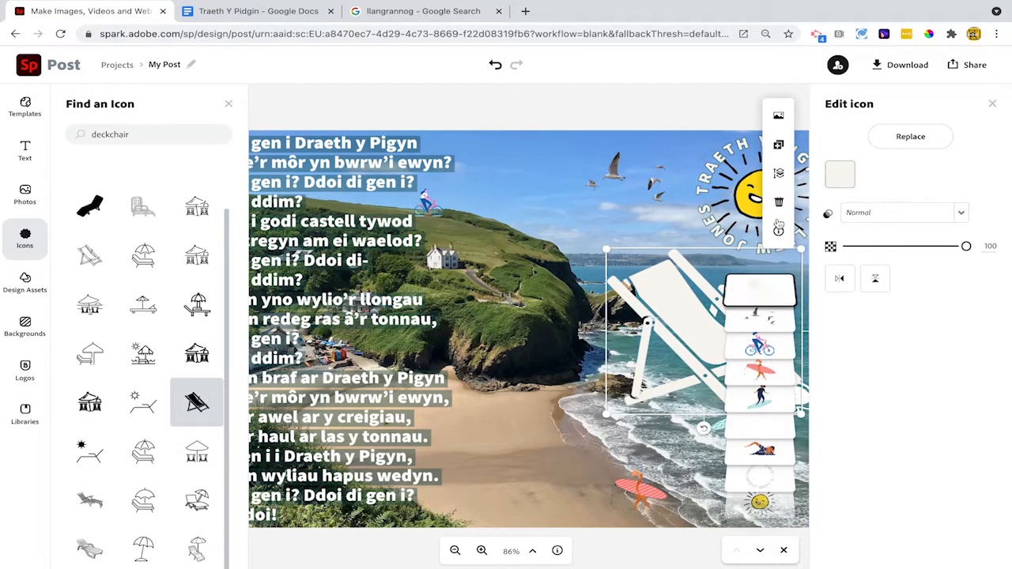
{"action": "left_click", "coordinate": [841, 177]}
{"action": "left_click", "coordinate": [852, 235]}
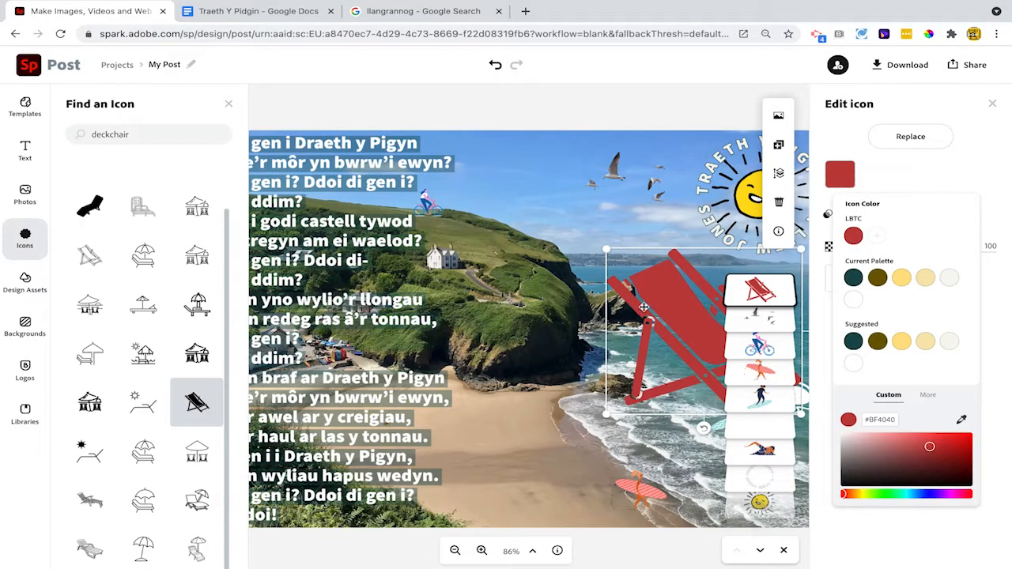
{"action": "left_click", "coordinate": [228, 106]}
{"action": "left_click_drag", "start_coordinate": [674, 311], "coordinate": [469, 367]}
{"action": "left_click_drag", "start_coordinate": [603, 306], "coordinate": [508, 412]}
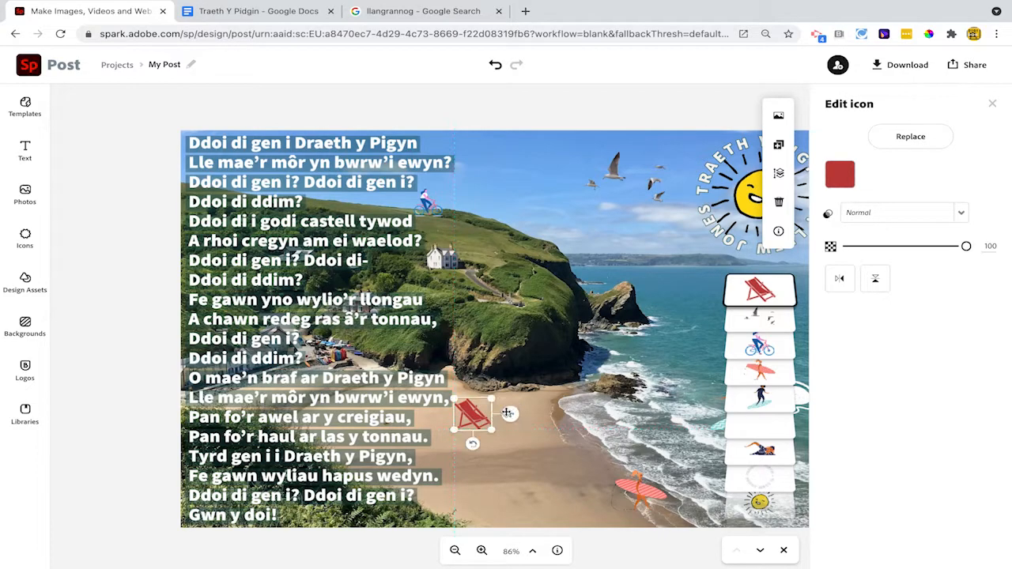
- Duplicate the red deckchair, recolour the copy dark teal, flip it horizontally and place it on the sand facing the red one
{"action": "left_click", "coordinate": [777, 144]}
{"action": "left_click", "coordinate": [840, 173]}
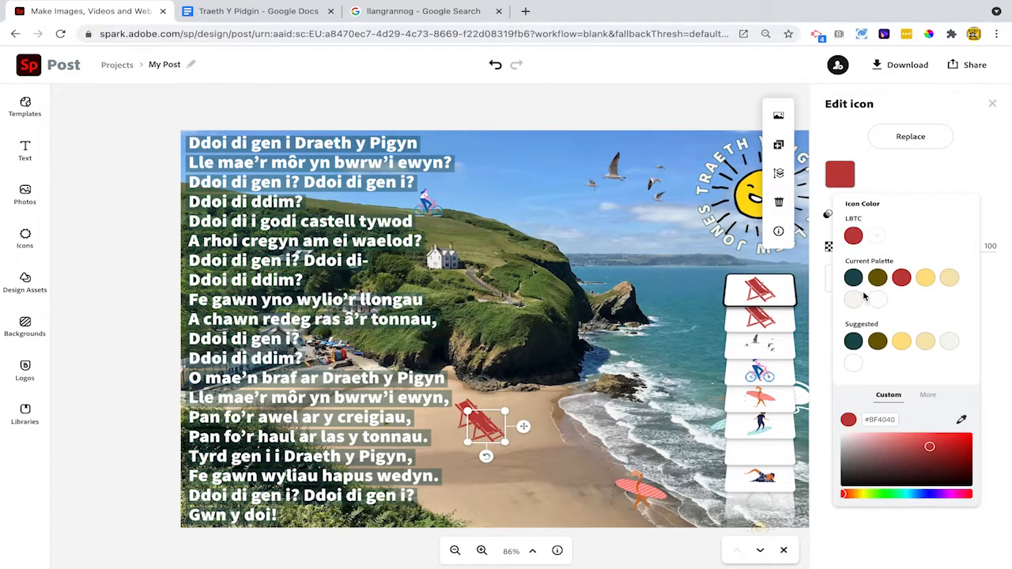
{"action": "left_click", "coordinate": [853, 277]}
{"action": "left_click", "coordinate": [880, 194]}
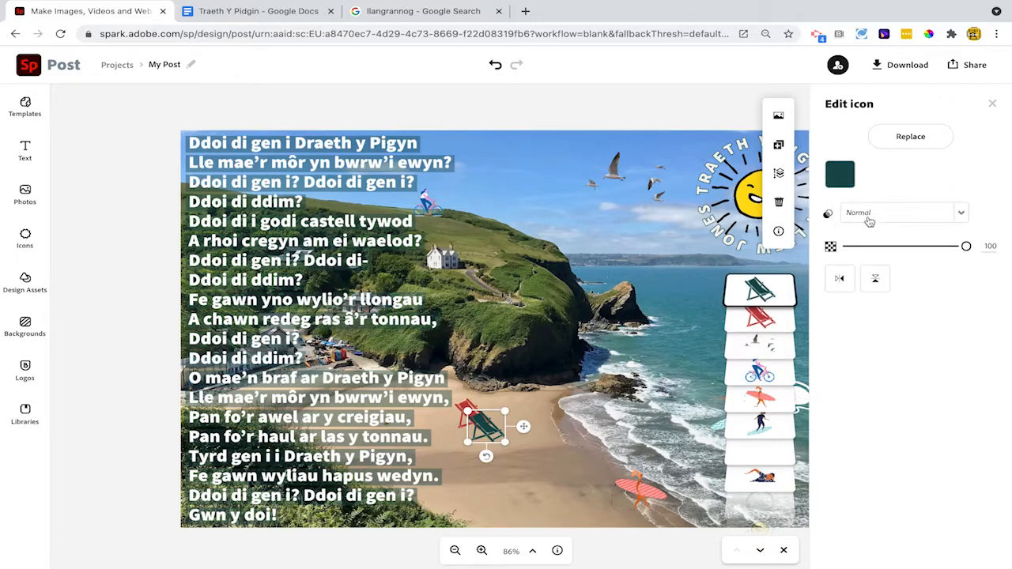
{"action": "left_click", "coordinate": [840, 278]}
{"action": "left_click_drag", "start_coordinate": [450, 428], "coordinate": [481, 416]}
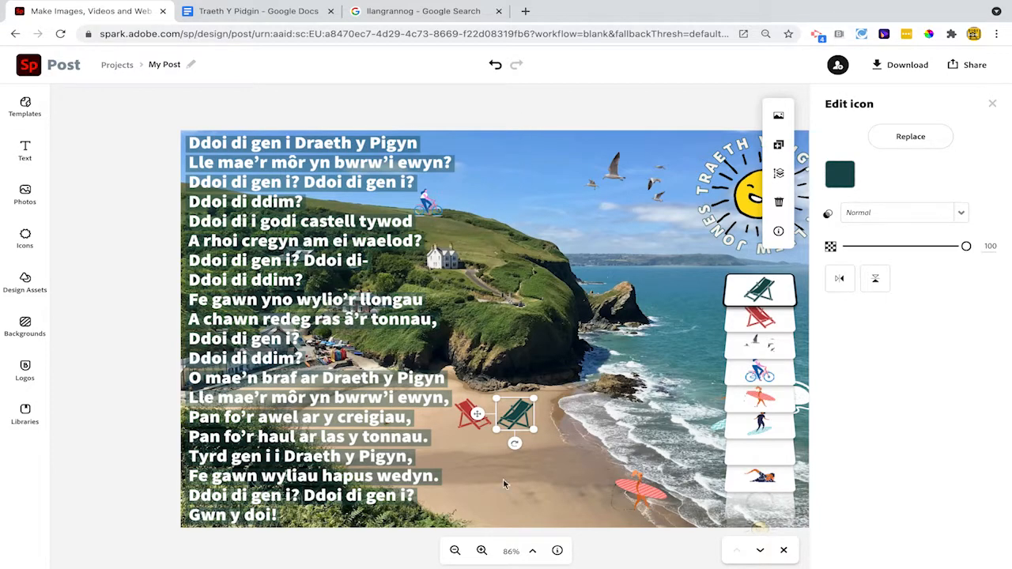
- Rename the project "T Llew Jones" and download it as a PNG with a solid colour background
{"action": "left_click", "coordinate": [164, 64]}
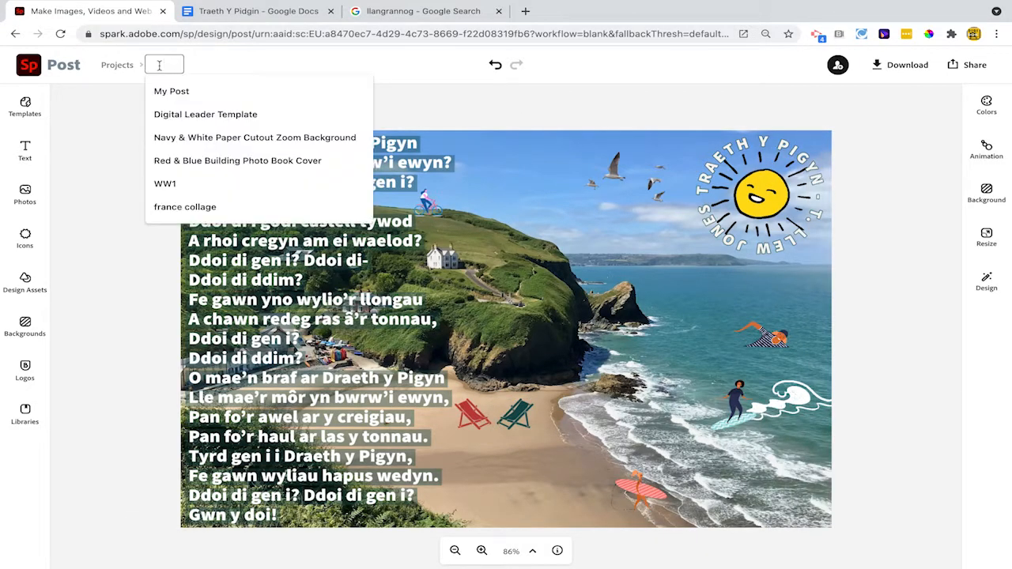
{"action": "type", "text": "T Llew Jones"}
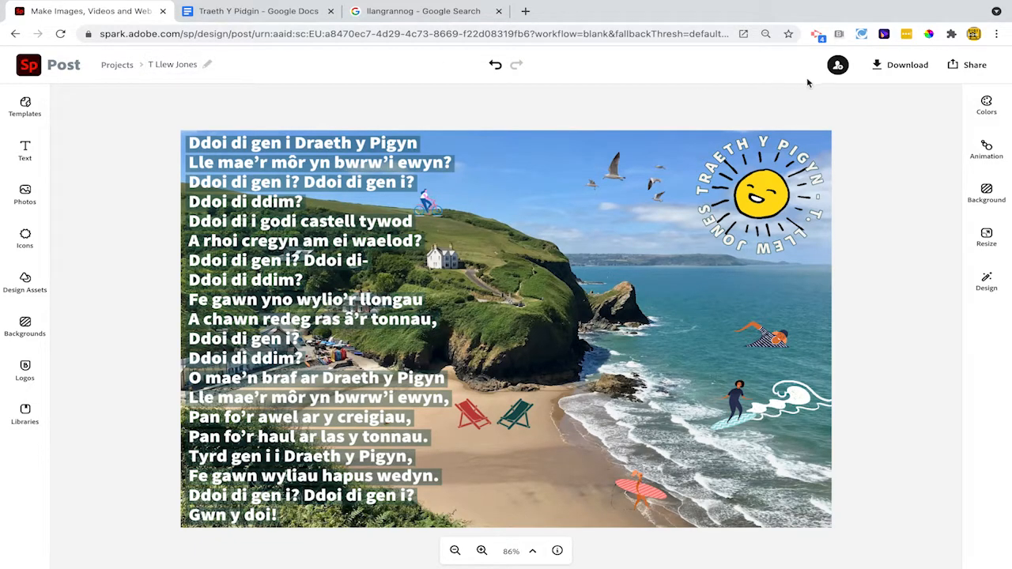
{"action": "left_click", "coordinate": [879, 70]}
{"action": "left_click", "coordinate": [861, 170]}
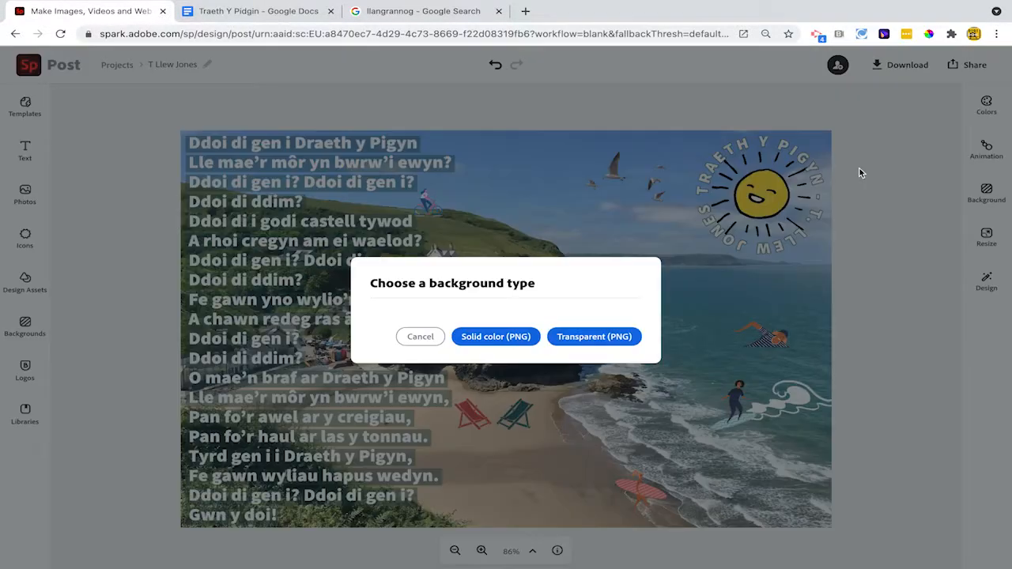
{"action": "left_click", "coordinate": [481, 336]}
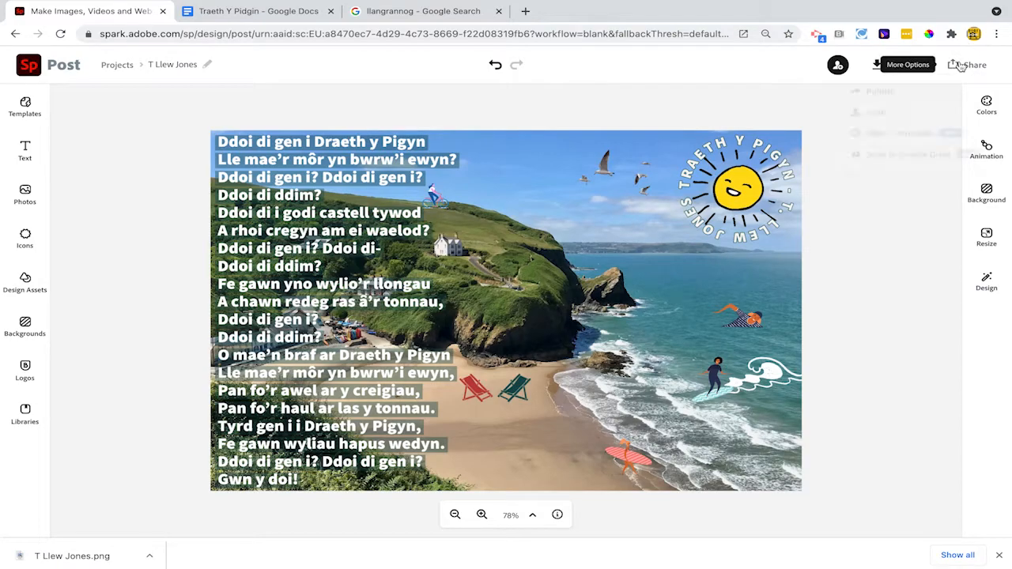
- Publish the post and copy its share link
{"action": "left_click", "coordinate": [967, 64]}
{"action": "left_click", "coordinate": [881, 92]}
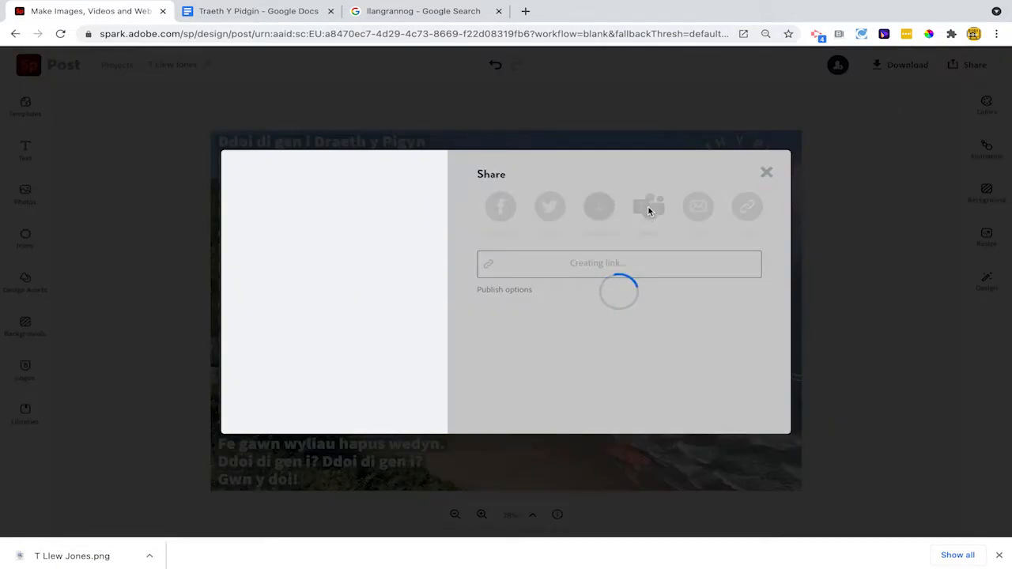
{"action": "left_click", "coordinate": [741, 209]}
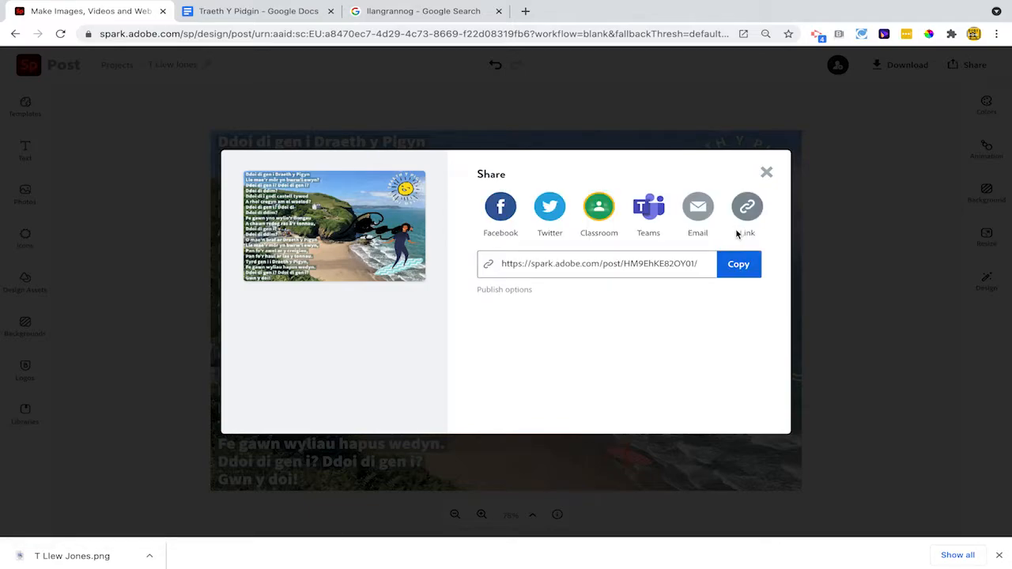
{"action": "left_click", "coordinate": [741, 265]}
- Open the copied post link in the browser tab holding the llangrannog Google search
{"action": "left_click", "coordinate": [403, 15]}
{"action": "left_click", "coordinate": [352, 33]}
{"action": "key", "text": "ctrl+v"}
{"action": "key", "text": "Return"}
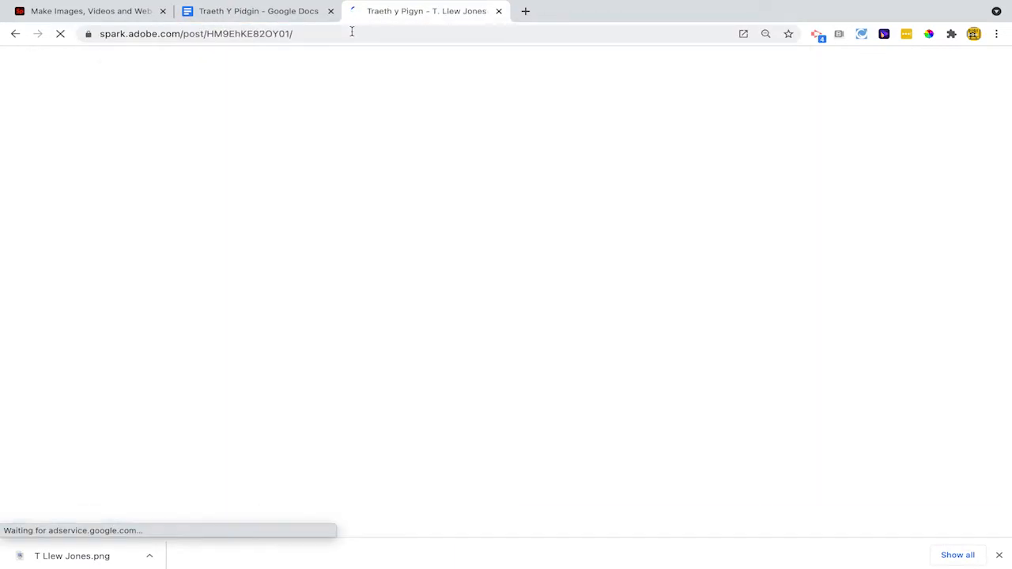